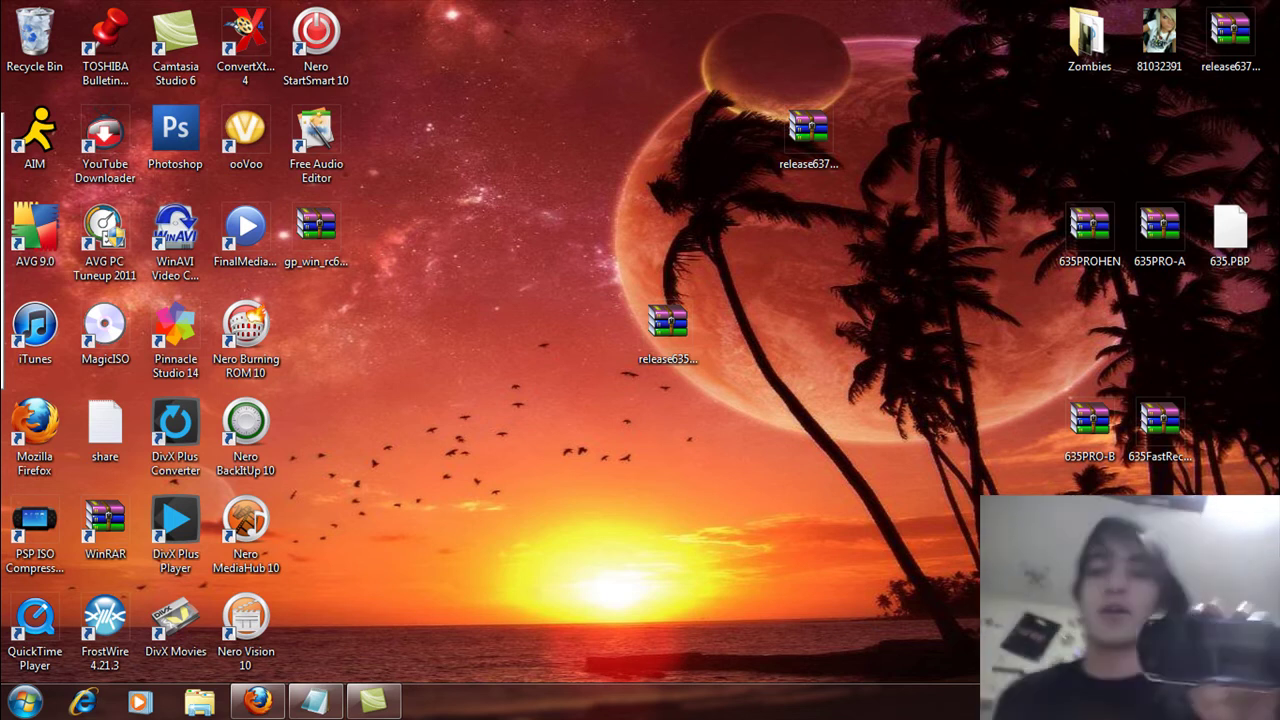
{"action": "left_click", "coordinate": [175, 45]}
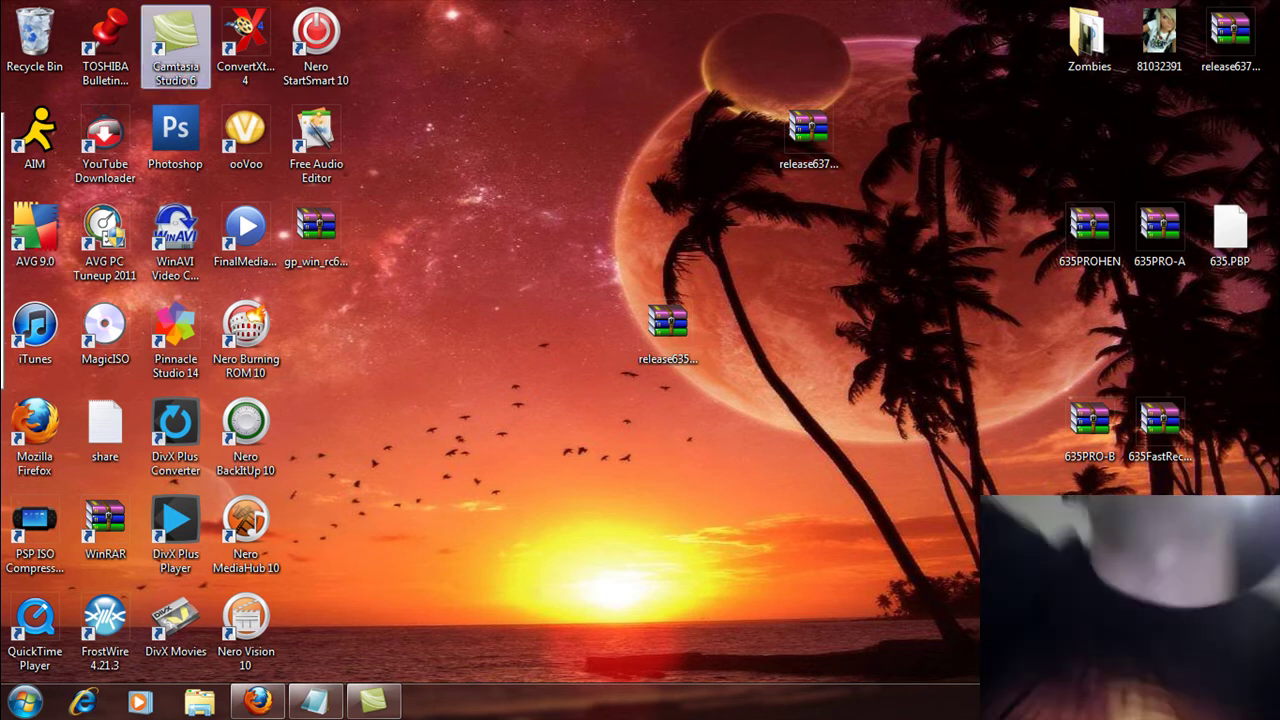
{"action": "right_click", "coordinate": [1095, 272]}
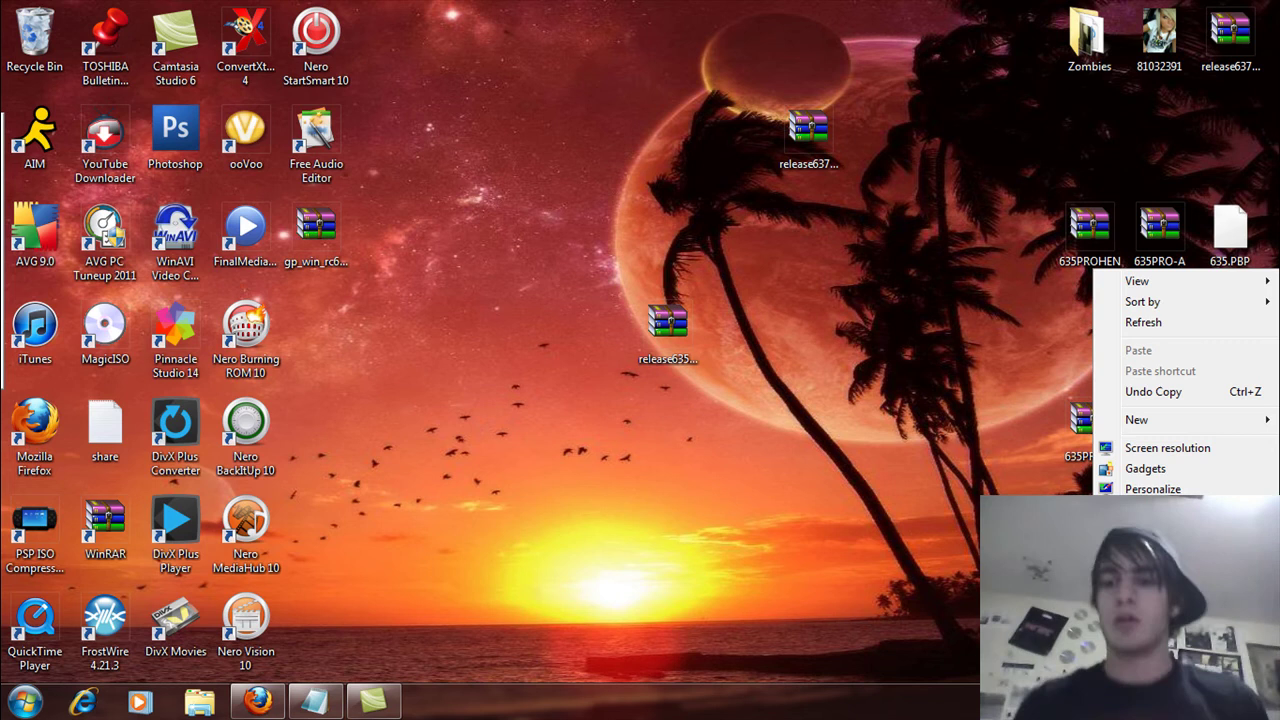
{"action": "key", "text": "Escape"}
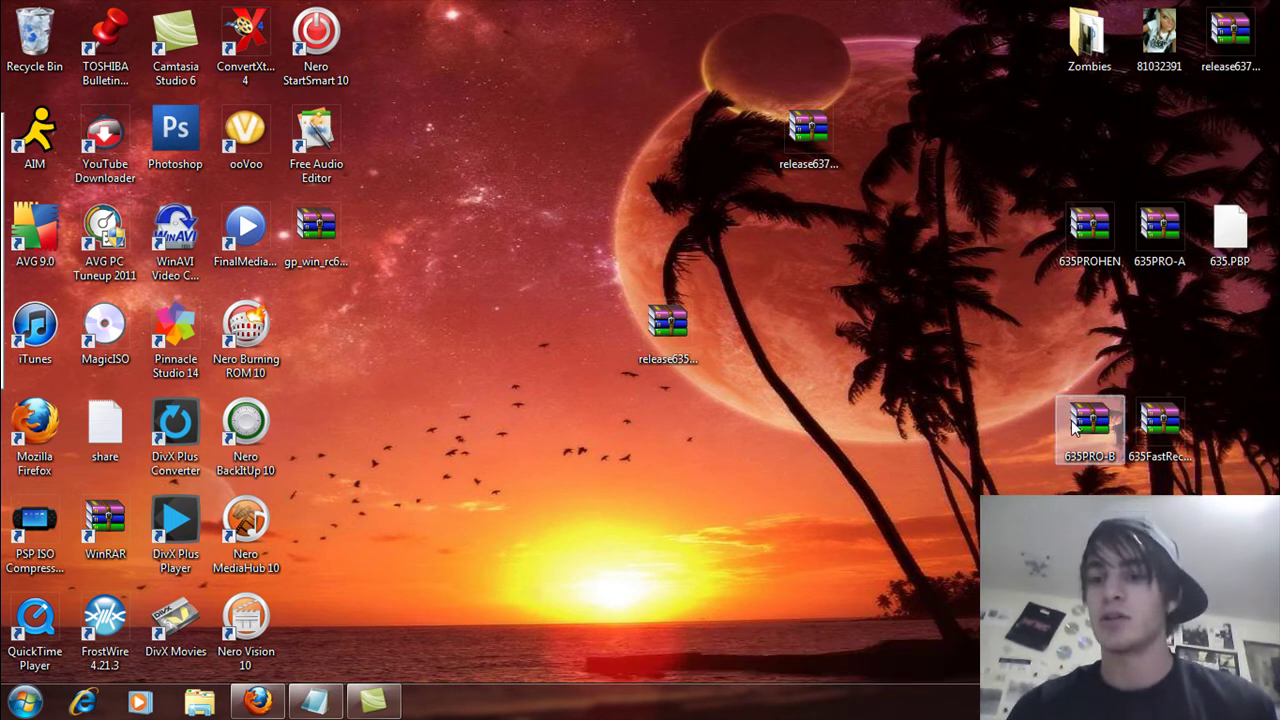
{"action": "left_click", "coordinate": [1096, 238]}
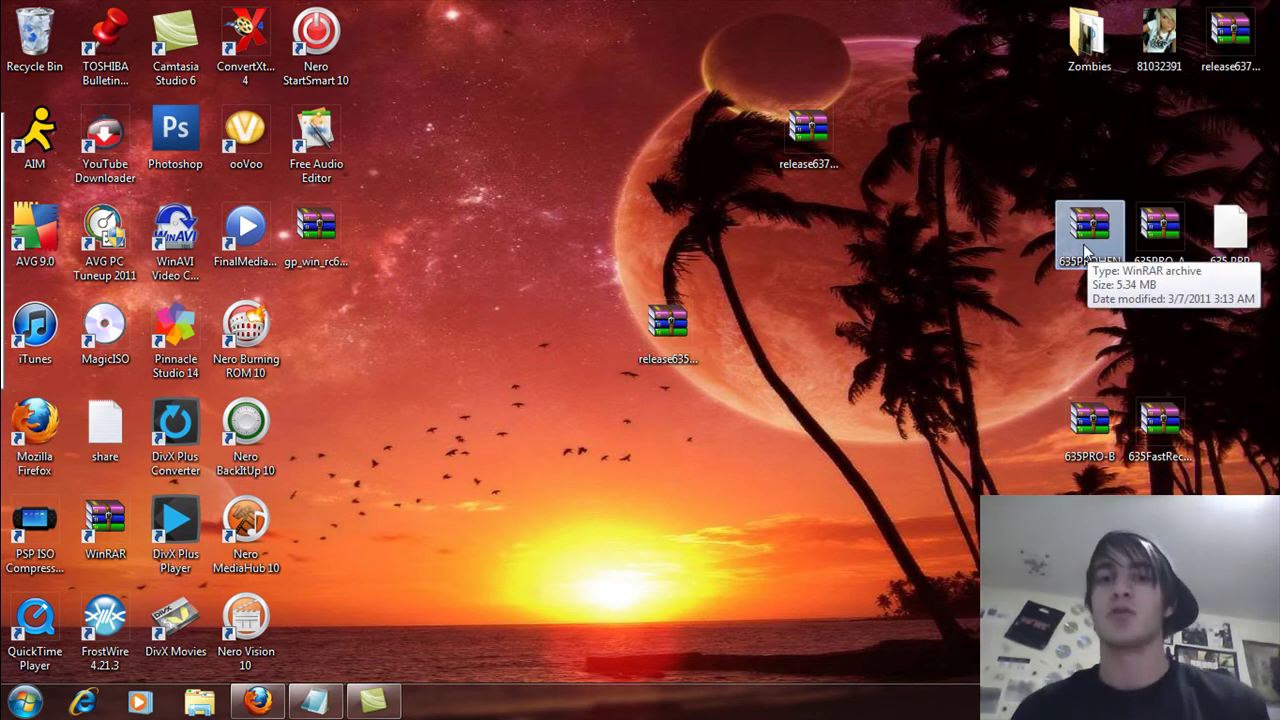
{"action": "left_click", "coordinate": [1247, 242]}
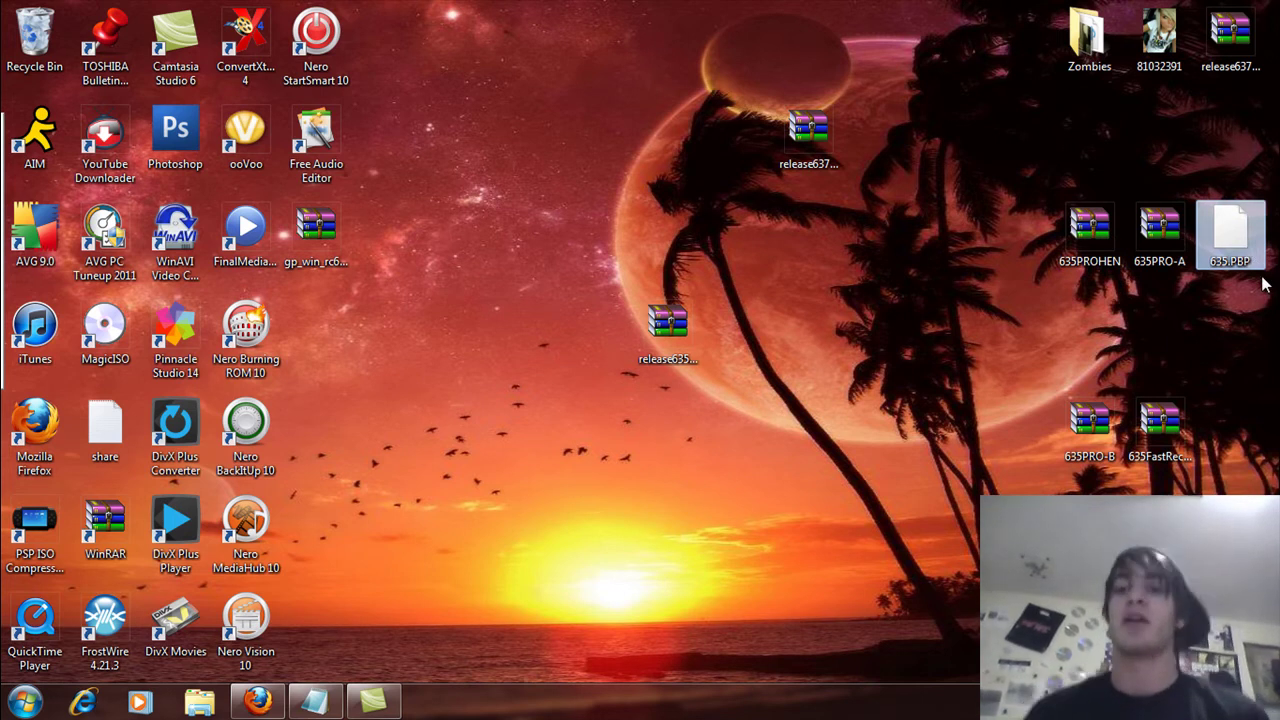
{"action": "left_click_drag", "start_coordinate": [1086, 431], "coordinate": [1035, 376]}
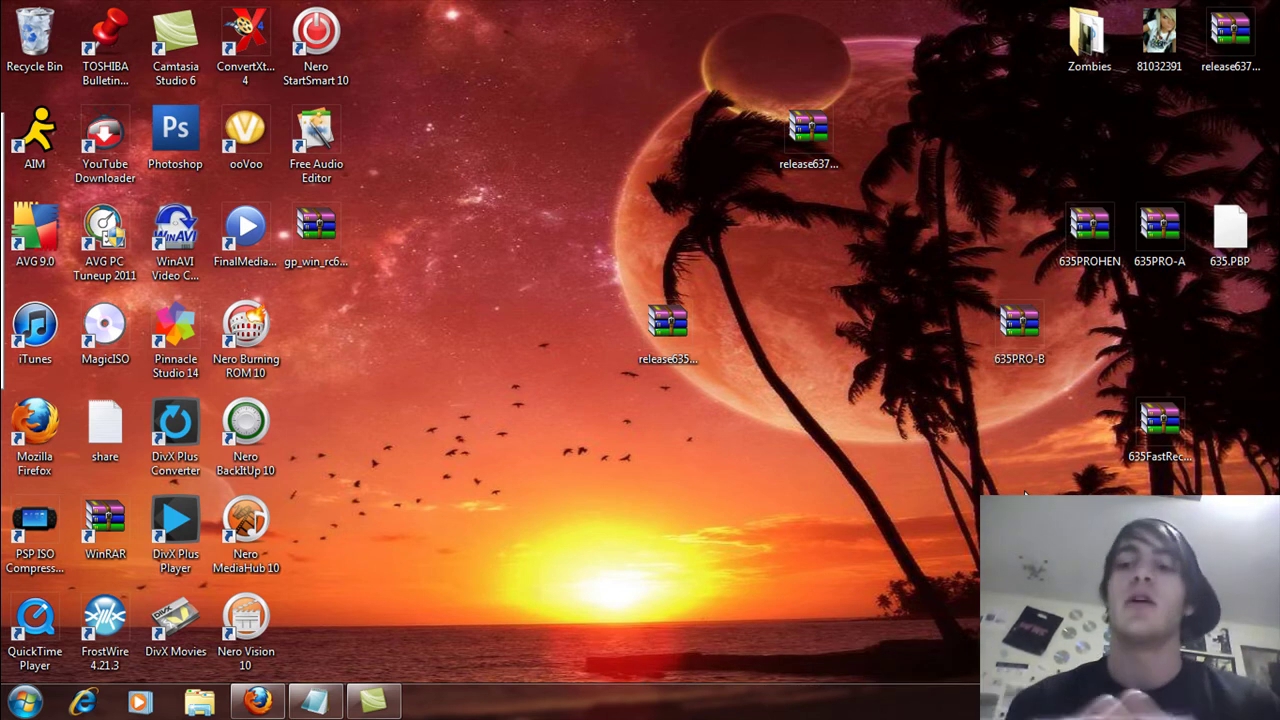
{"action": "left_click", "coordinate": [1229, 248]}
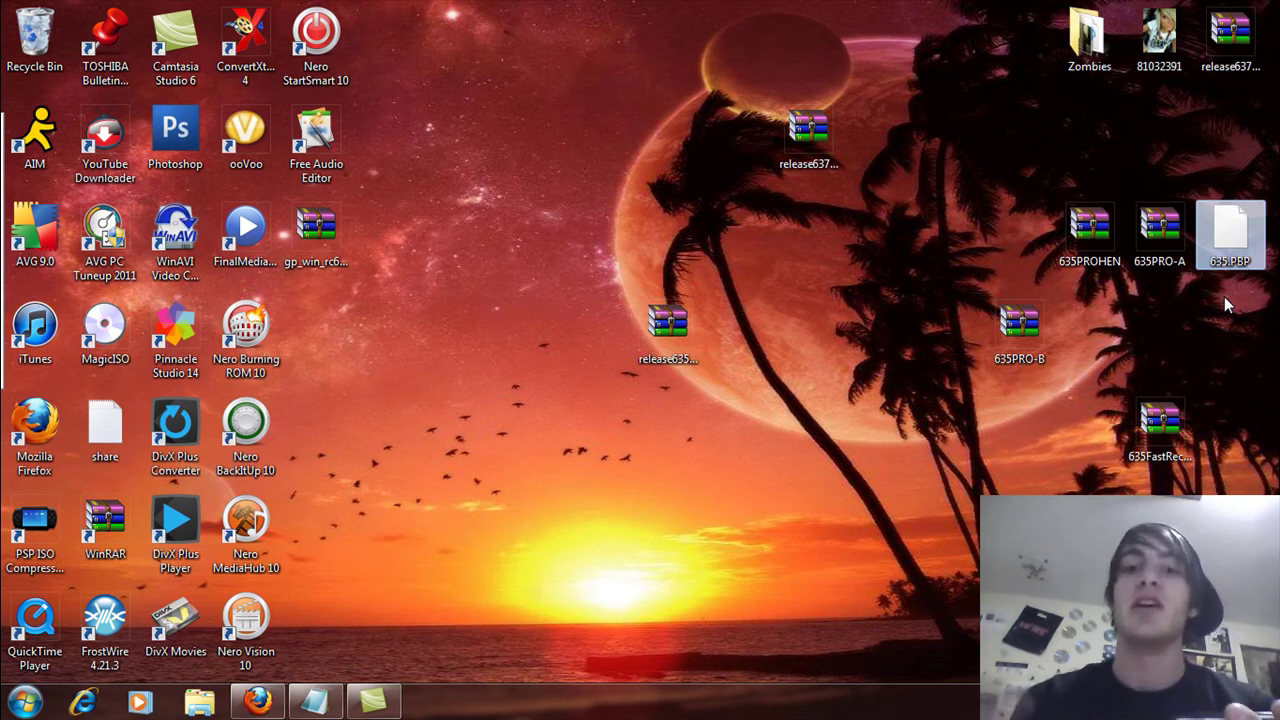
{"action": "left_click", "coordinate": [1160, 328]}
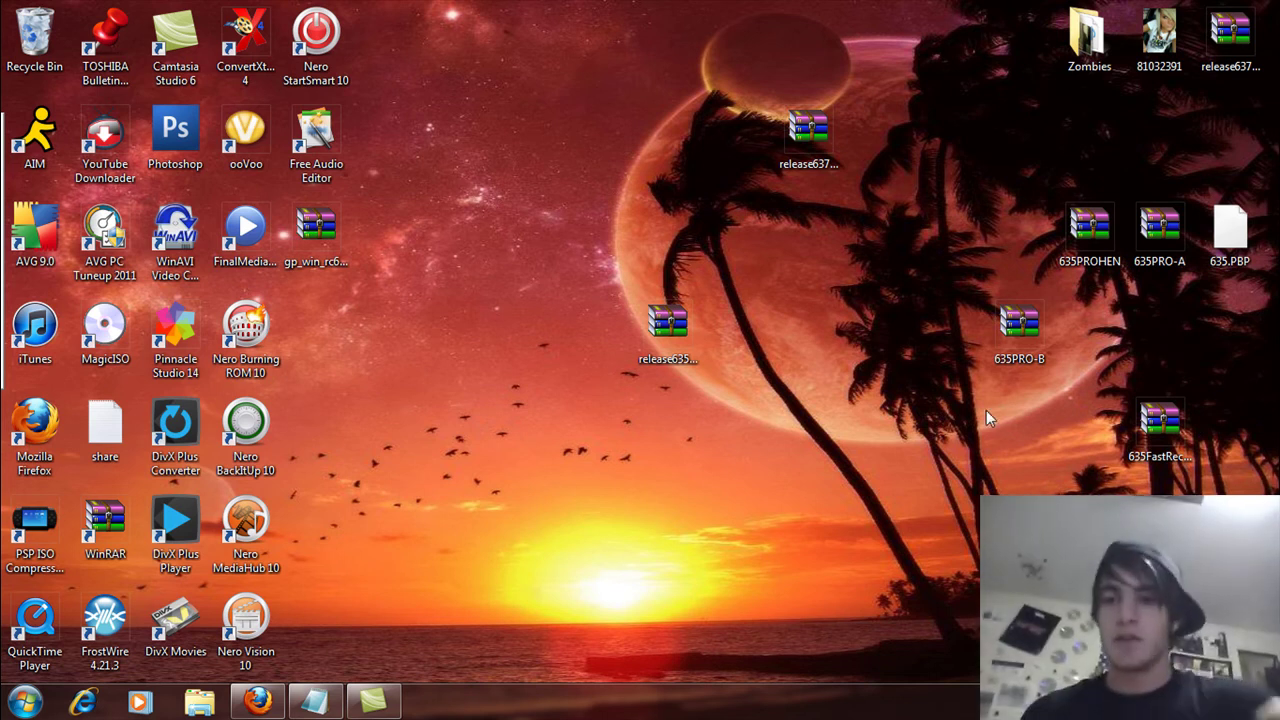
Step: Open the PSP > GAME folder on the removable I: drive and move its window clear of the desktop archives
{"action": "left_click", "coordinate": [24, 702]}
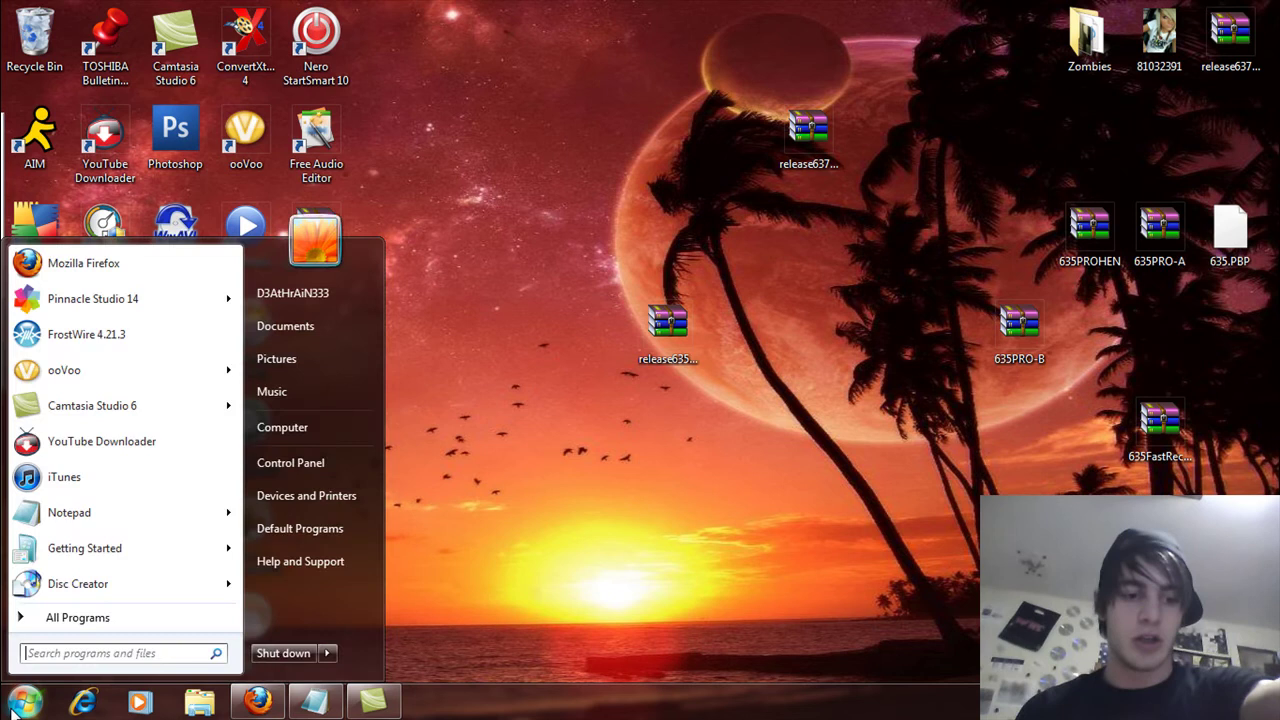
{"action": "left_click", "coordinate": [332, 418]}
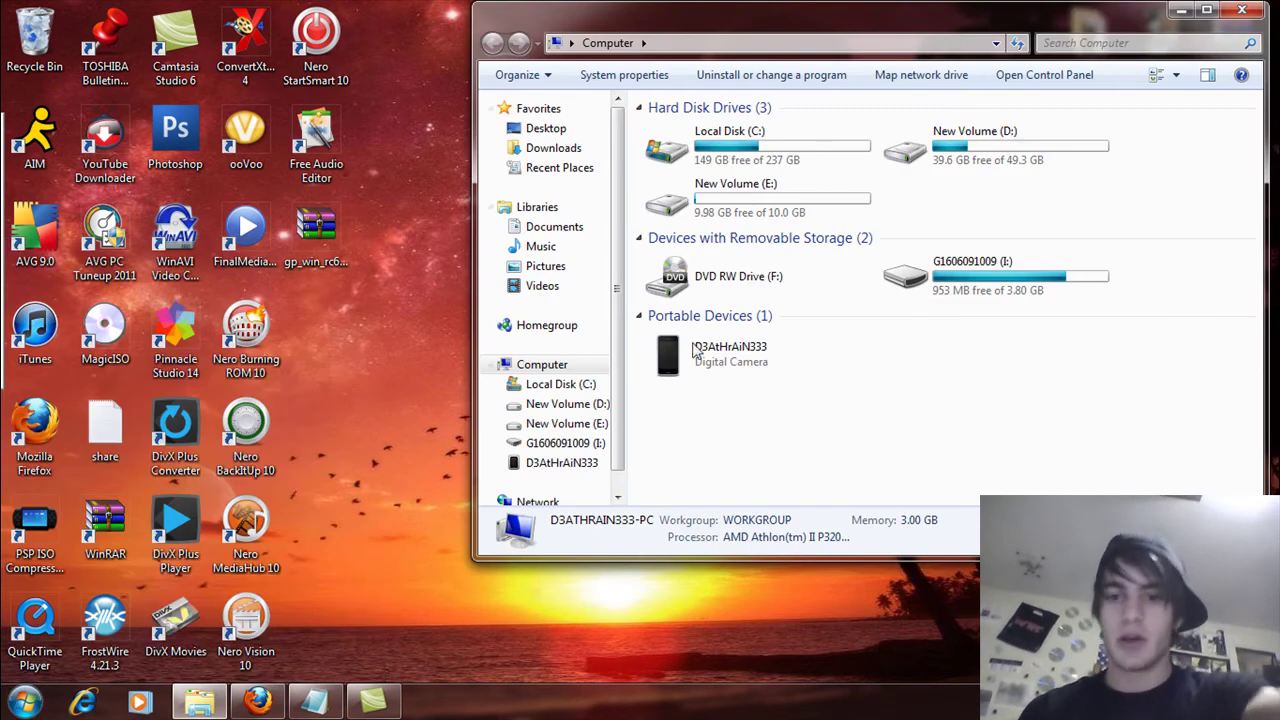
{"action": "double_click", "coordinate": [930, 280]}
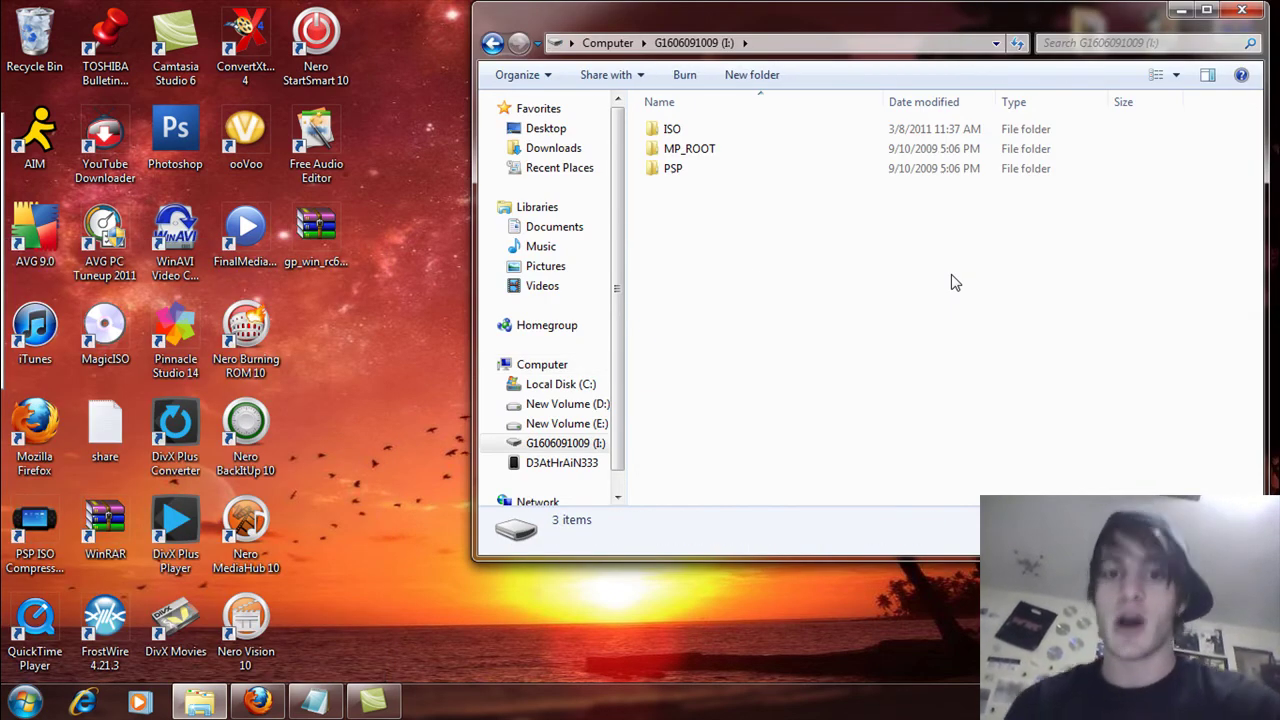
{"action": "double_click", "coordinate": [674, 170]}
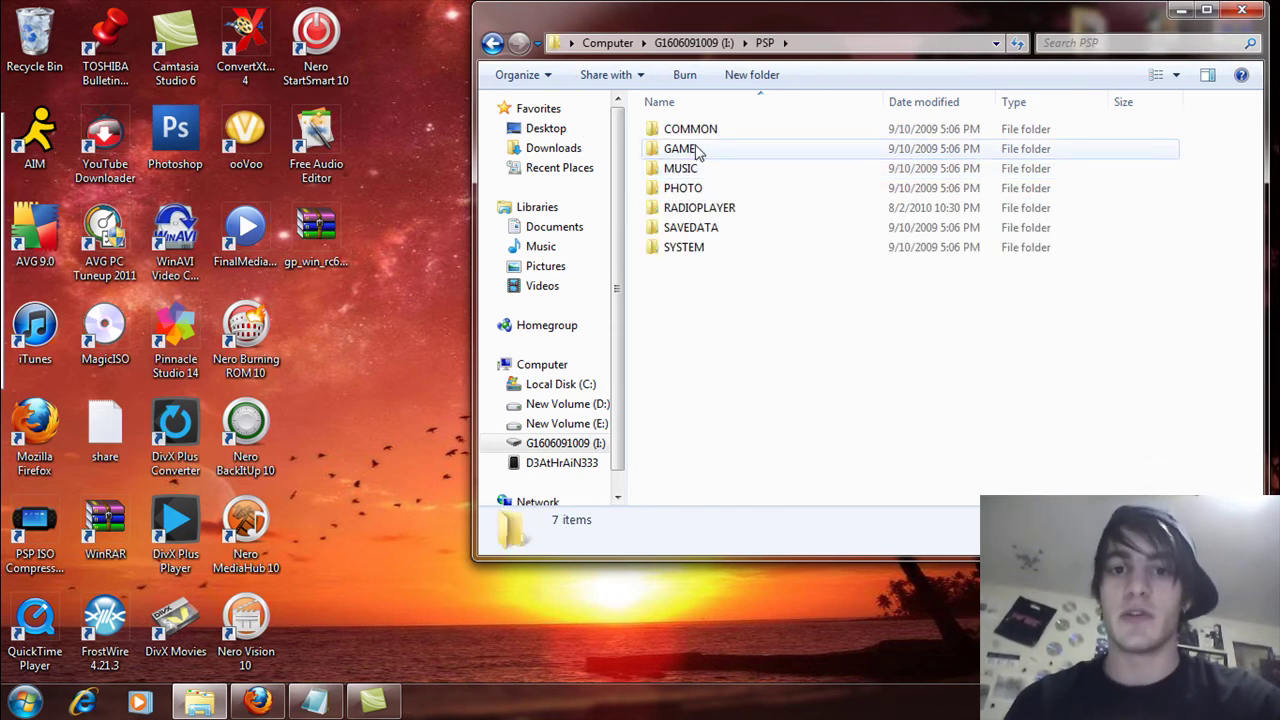
{"action": "double_click", "coordinate": [695, 150]}
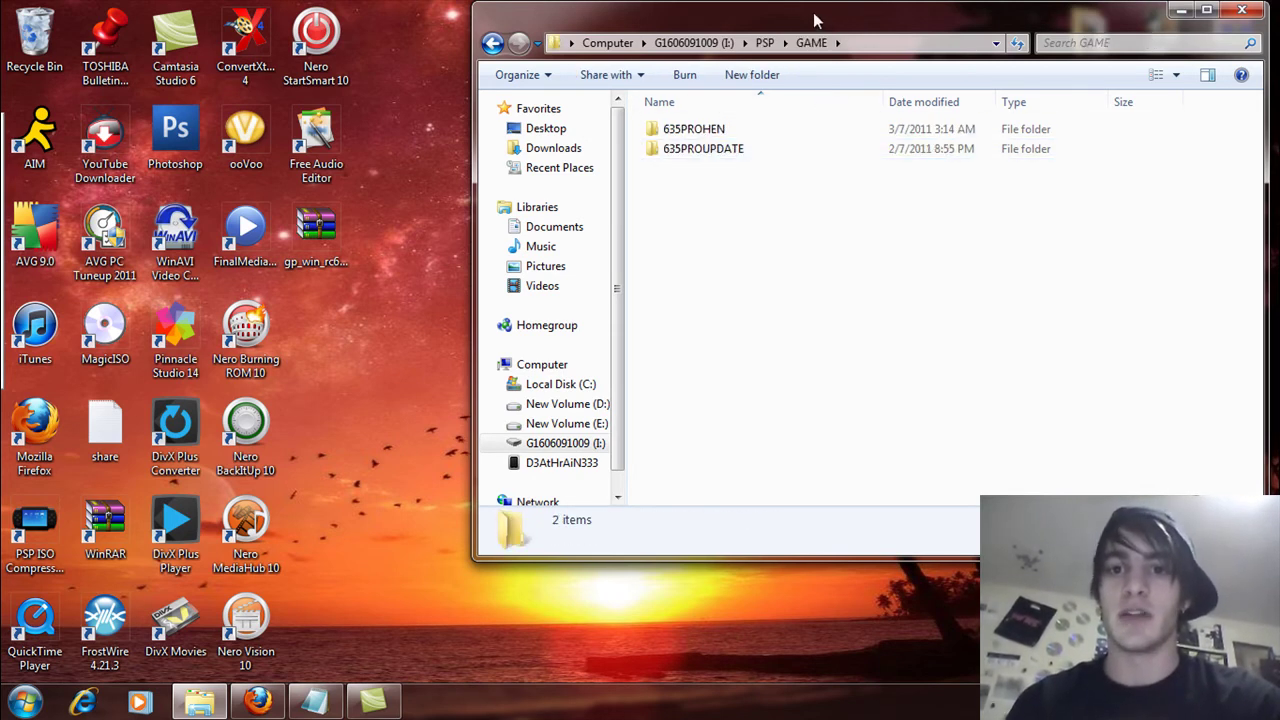
{"action": "left_click_drag", "start_coordinate": [818, 20], "coordinate": [578, 88]}
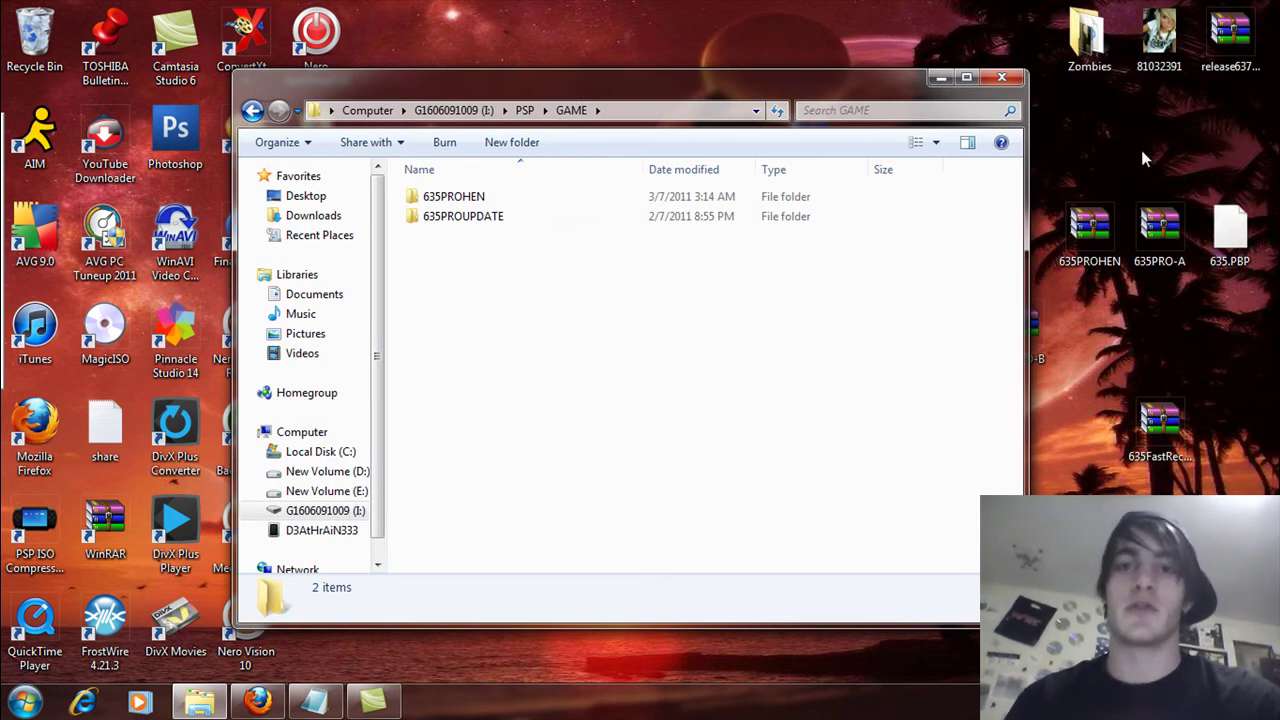
Step: Open the 635PROHEN archive from the desktop, dismiss the licence reminder and inspect the archive's contents
{"action": "left_click", "coordinate": [1236, 222]}
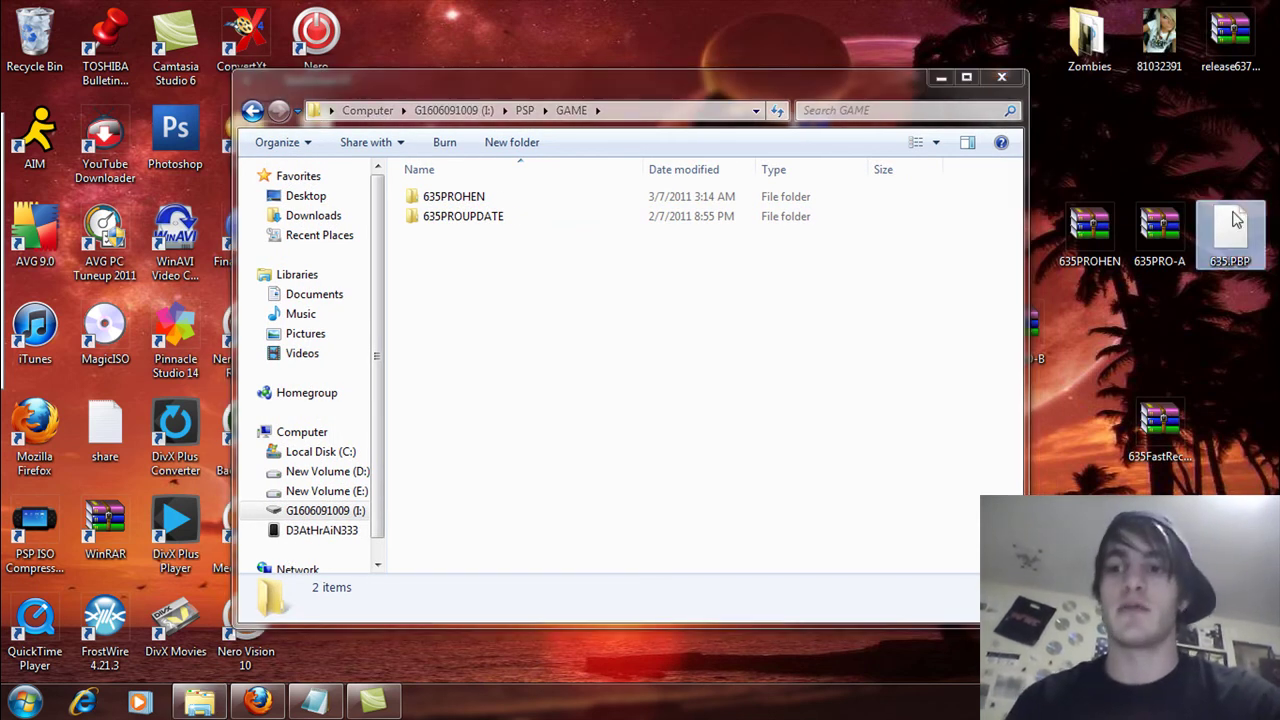
{"action": "left_click", "coordinate": [1092, 232]}
{"action": "double_click", "coordinate": [1092, 232]}
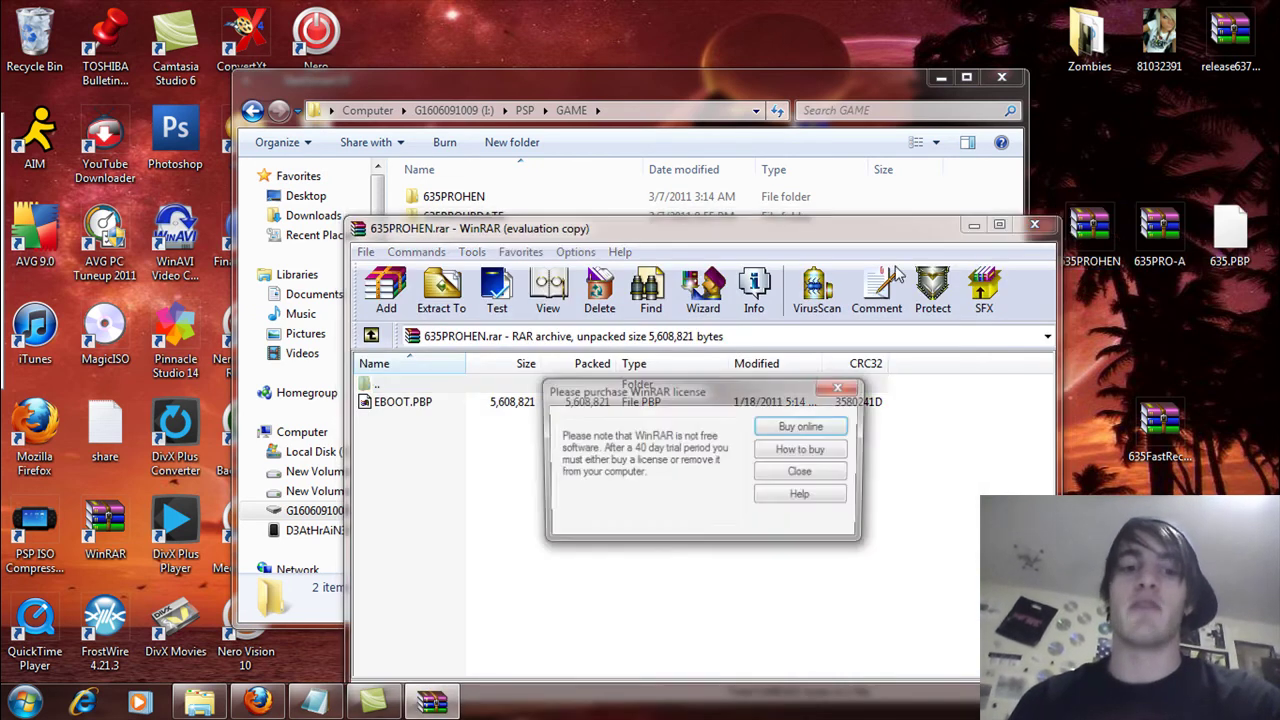
{"action": "left_click", "coordinate": [803, 473]}
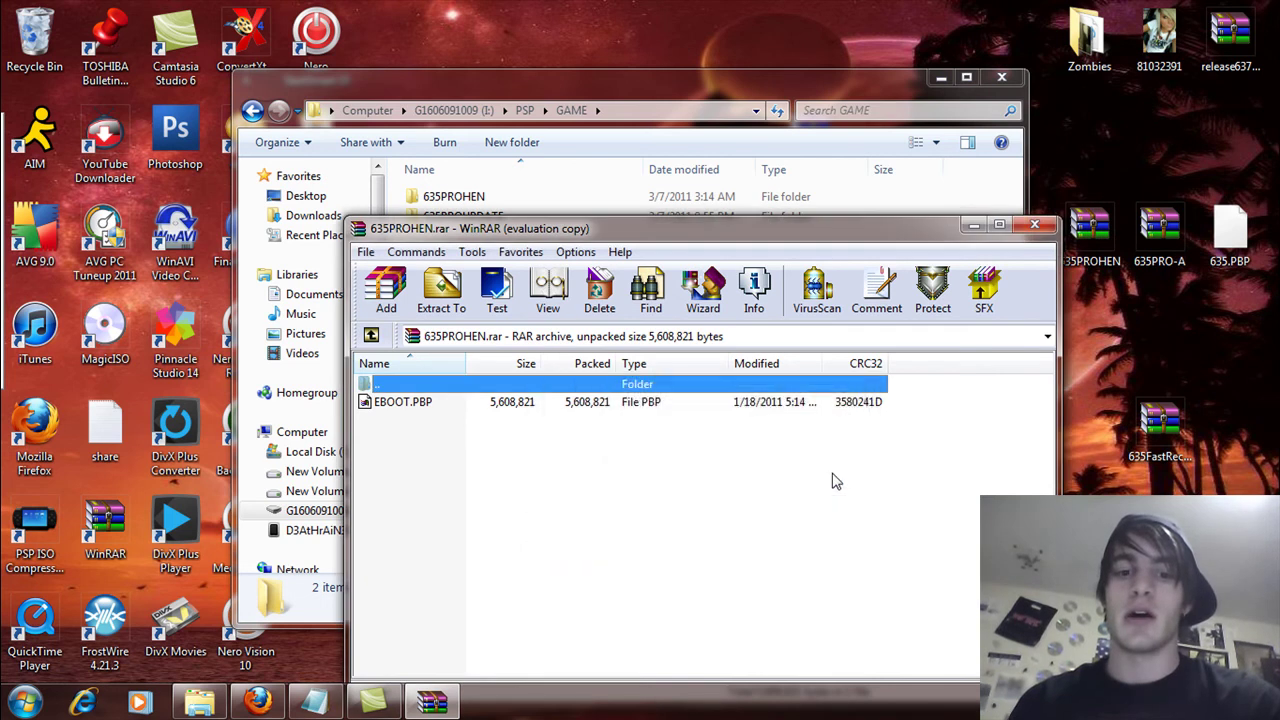
{"action": "right_click", "coordinate": [1097, 232]}
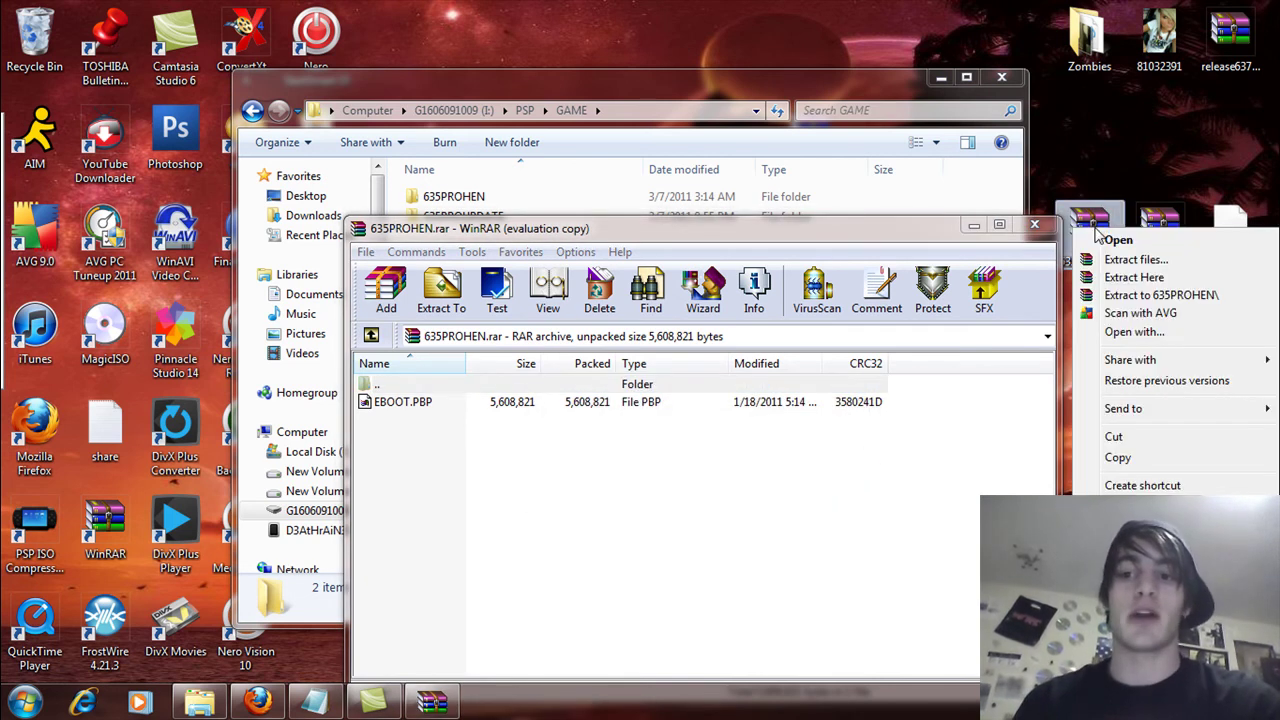
{"action": "left_click", "coordinate": [1116, 159]}
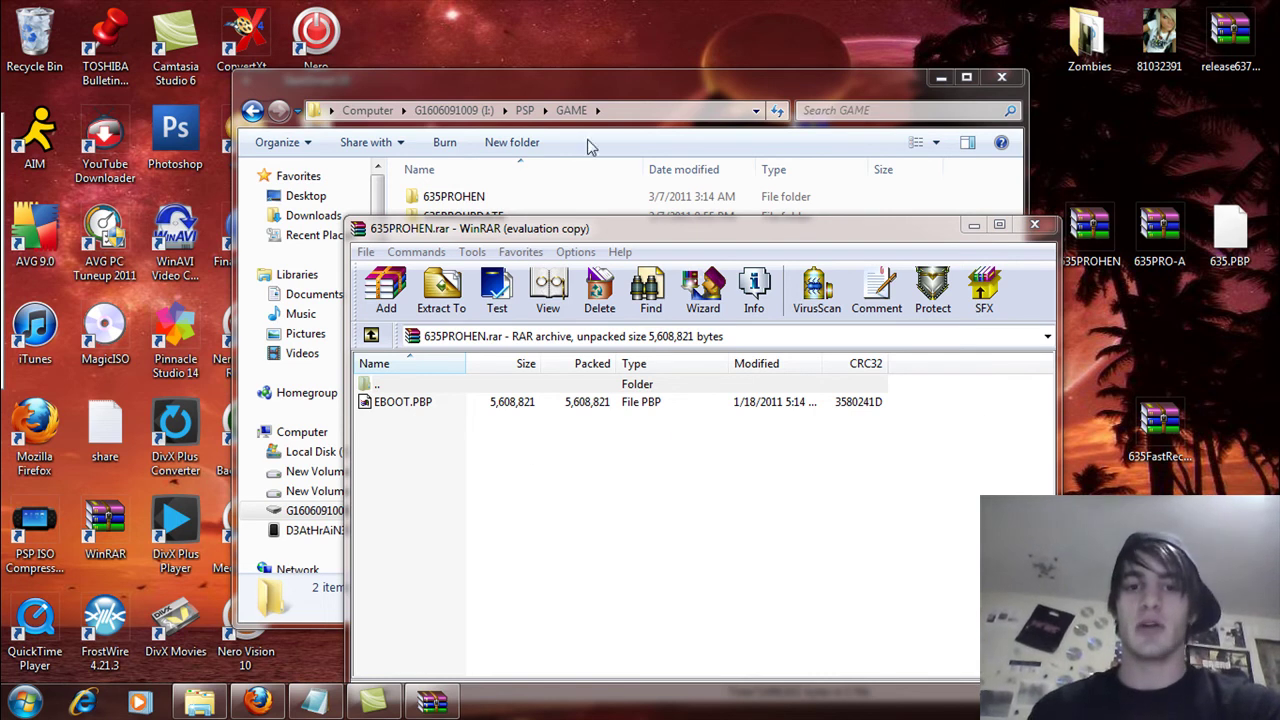
{"action": "left_click", "coordinate": [615, 90]}
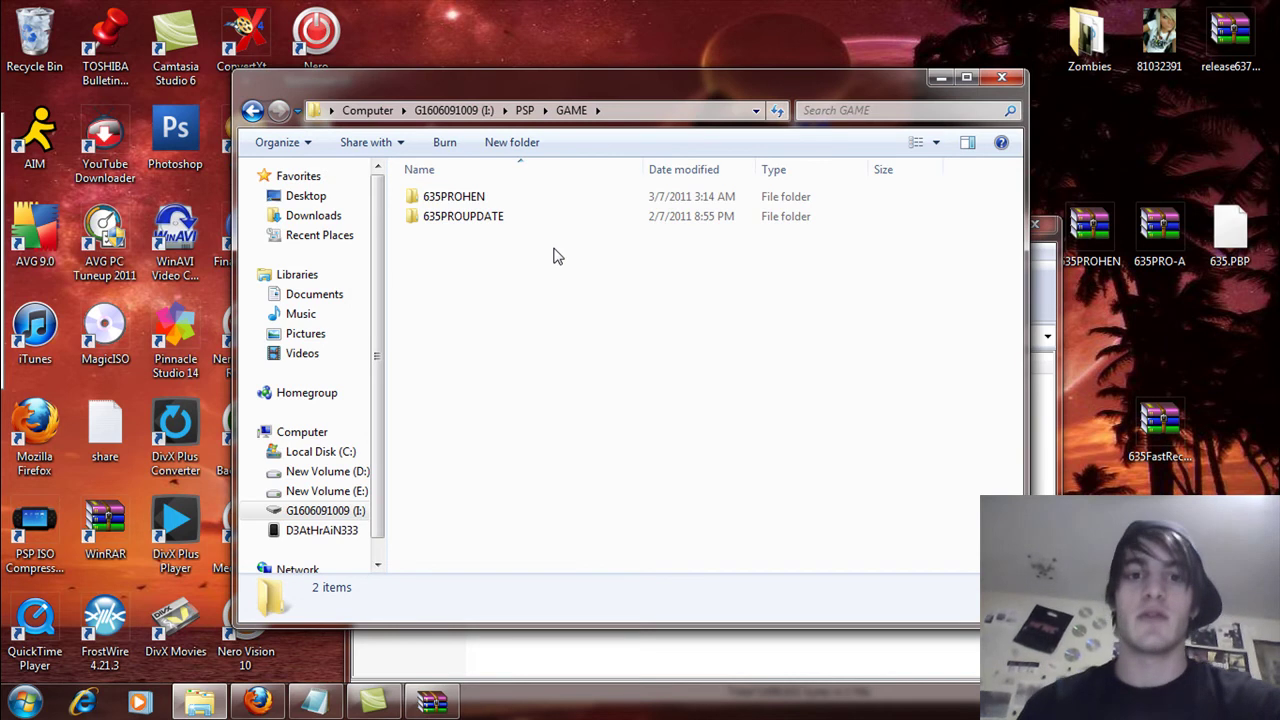
{"action": "right_click", "coordinate": [474, 258]}
{"action": "mouse_move", "coordinate": [532, 492]}
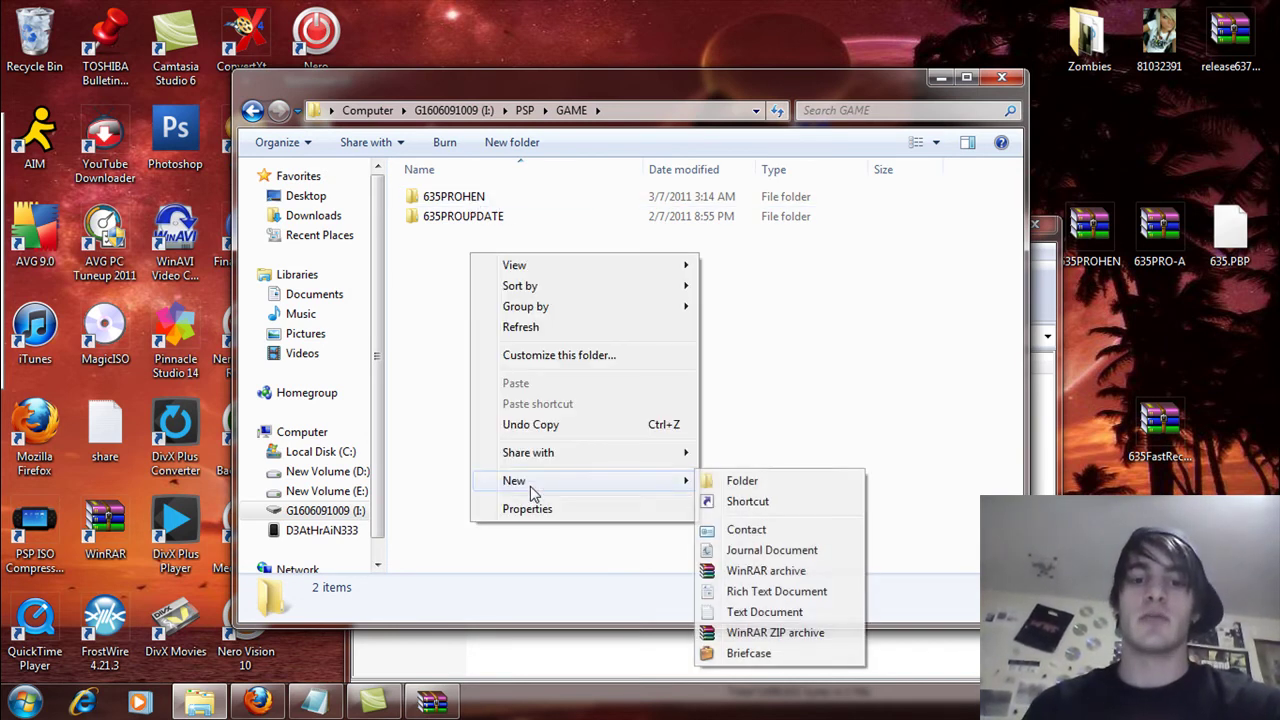
{"action": "left_click", "coordinate": [760, 327]}
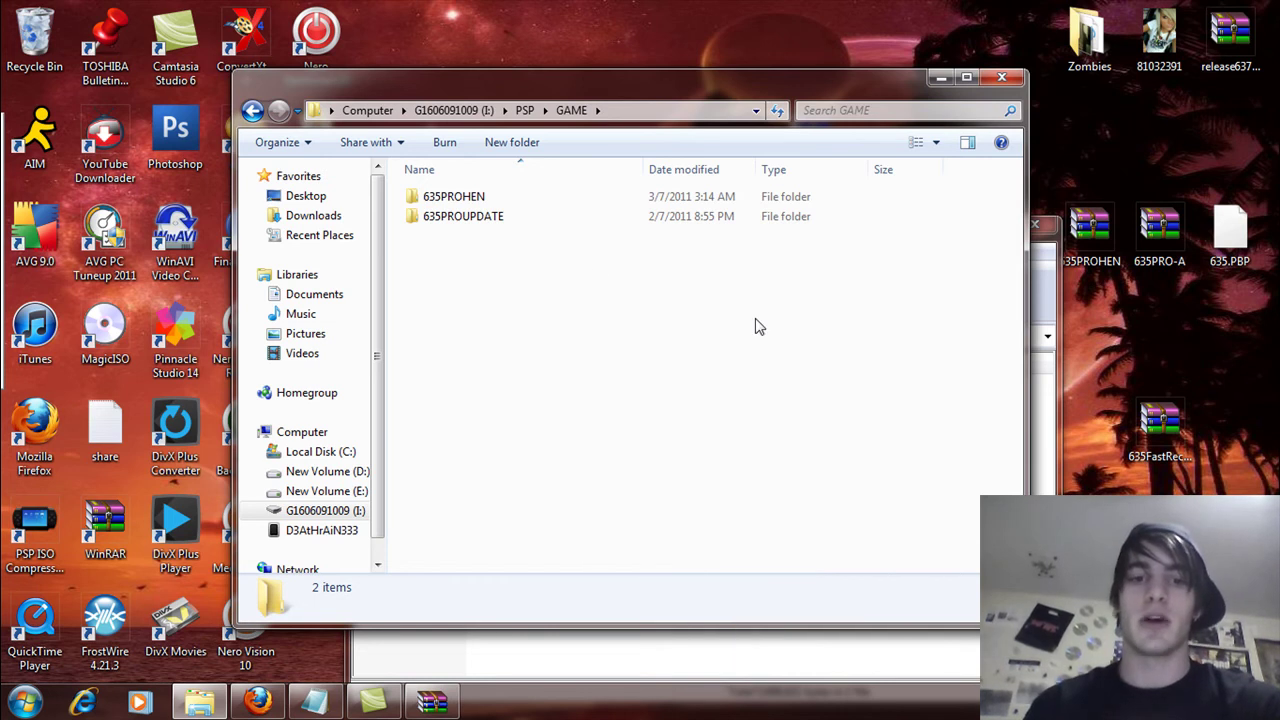
Step: Compare the 635PROHEN folder's contents on the drive with the archive, return to GAME and close the archive
{"action": "double_click", "coordinate": [472, 198]}
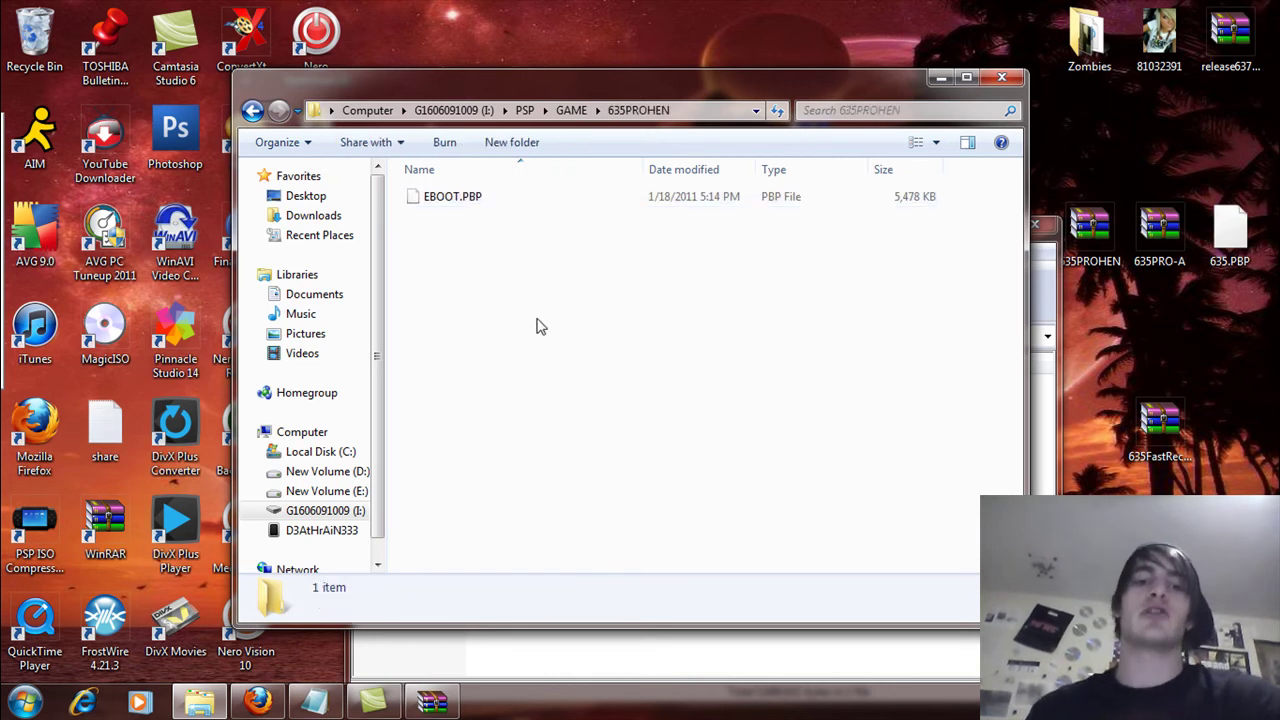
{"action": "left_click", "coordinate": [622, 666]}
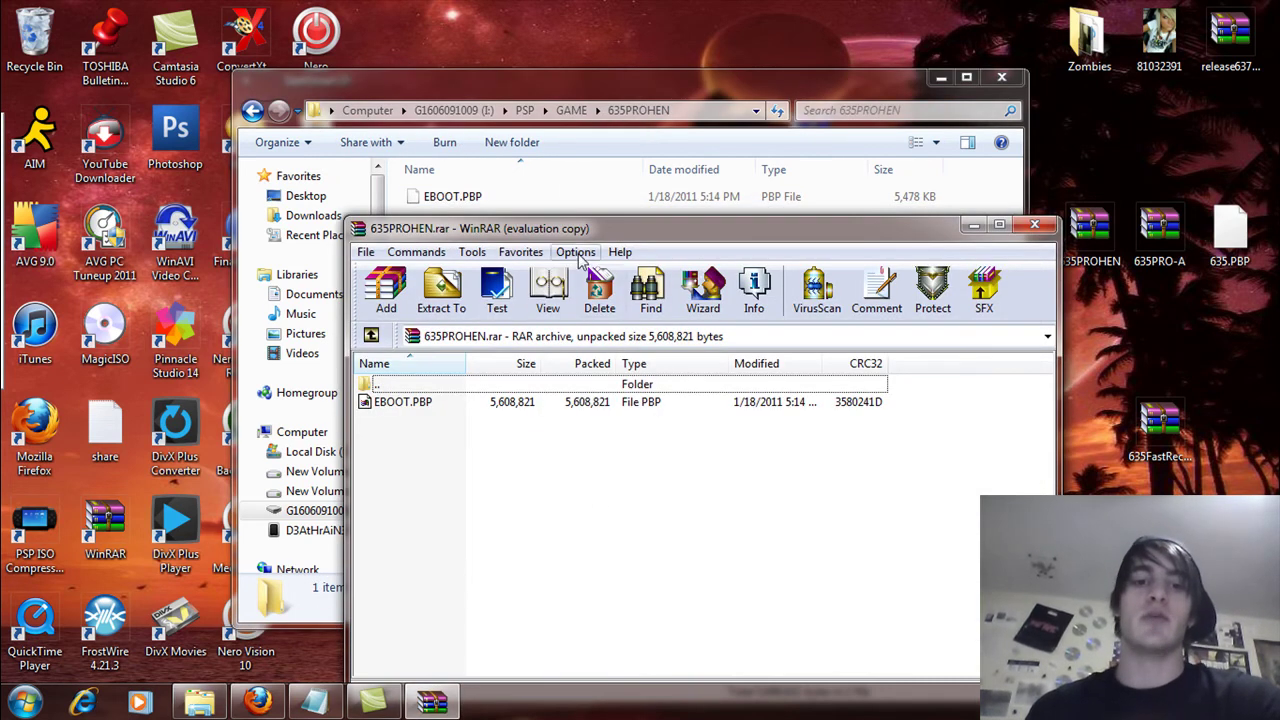
{"action": "left_click", "coordinate": [566, 193]}
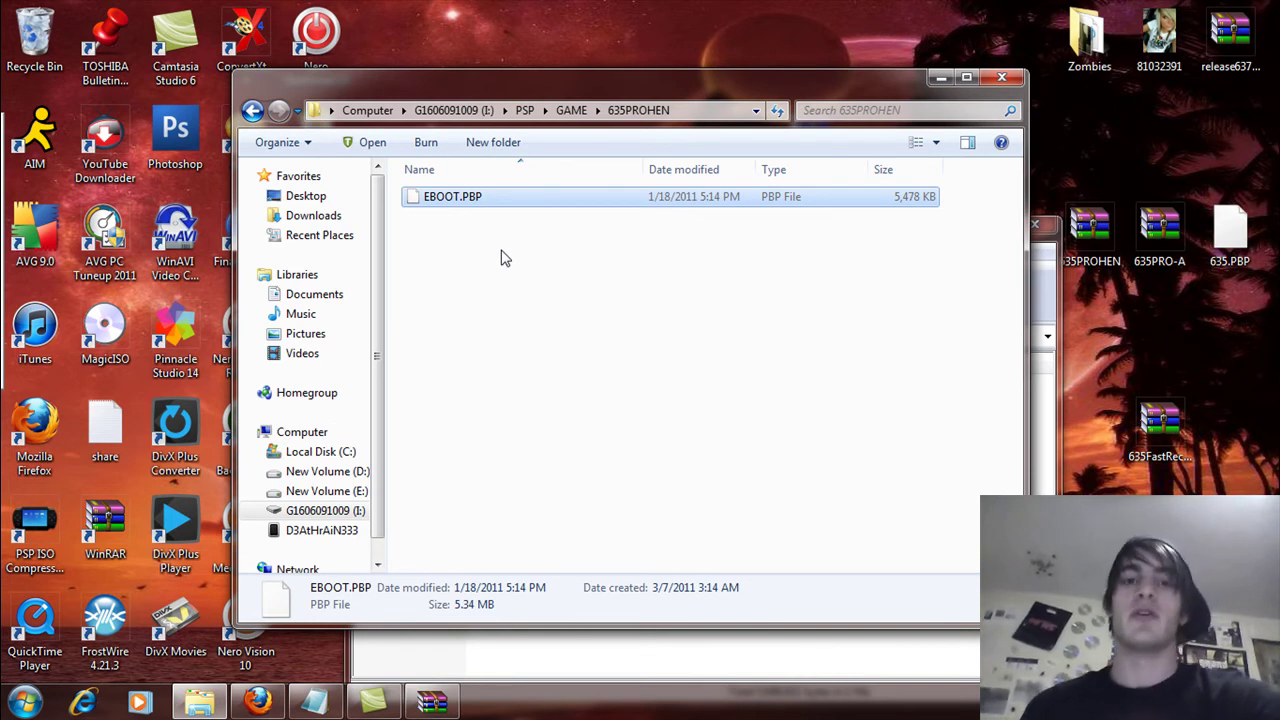
{"action": "left_click", "coordinate": [483, 254]}
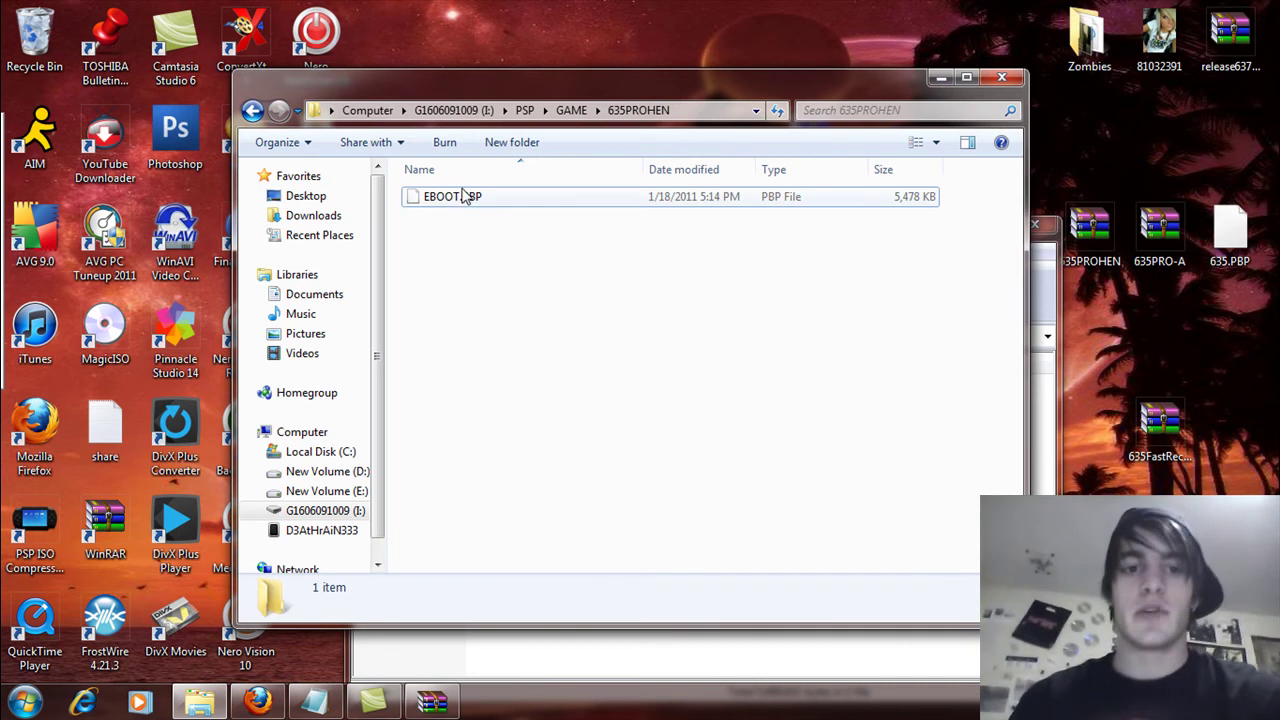
{"action": "key", "text": "BackSpace"}
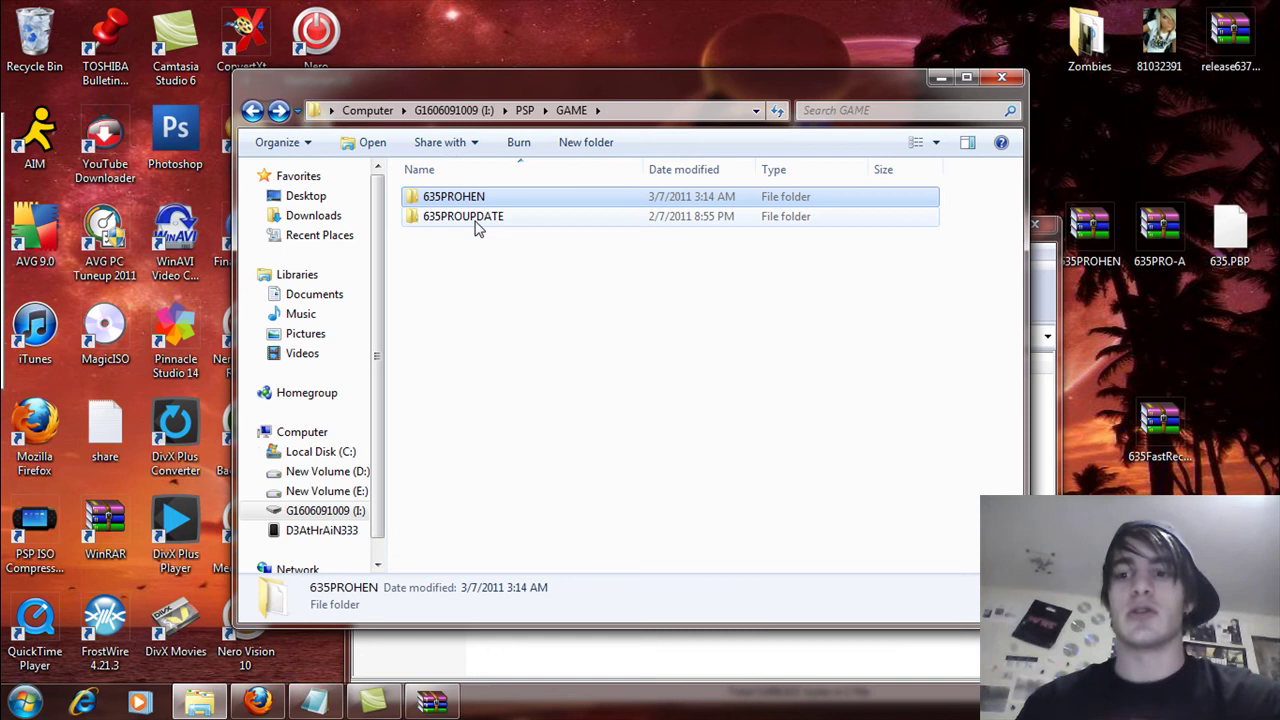
{"action": "left_click", "coordinate": [1096, 322]}
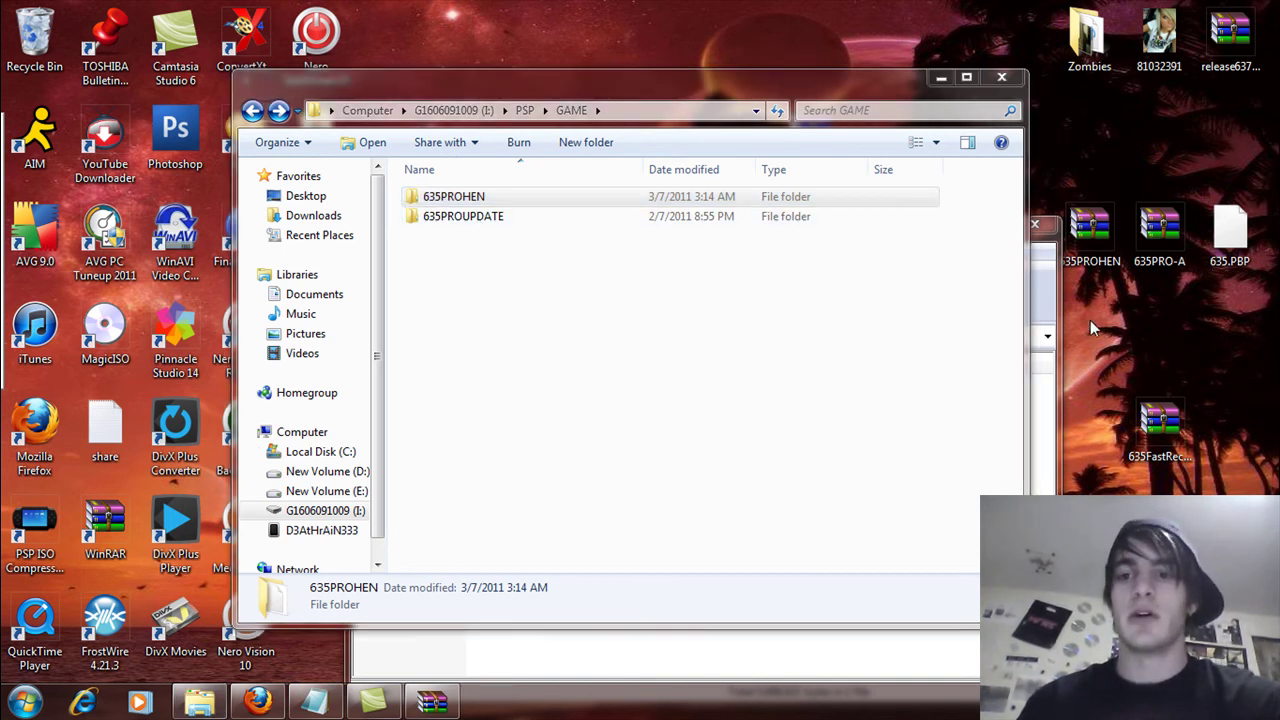
{"action": "left_click", "coordinate": [1040, 226]}
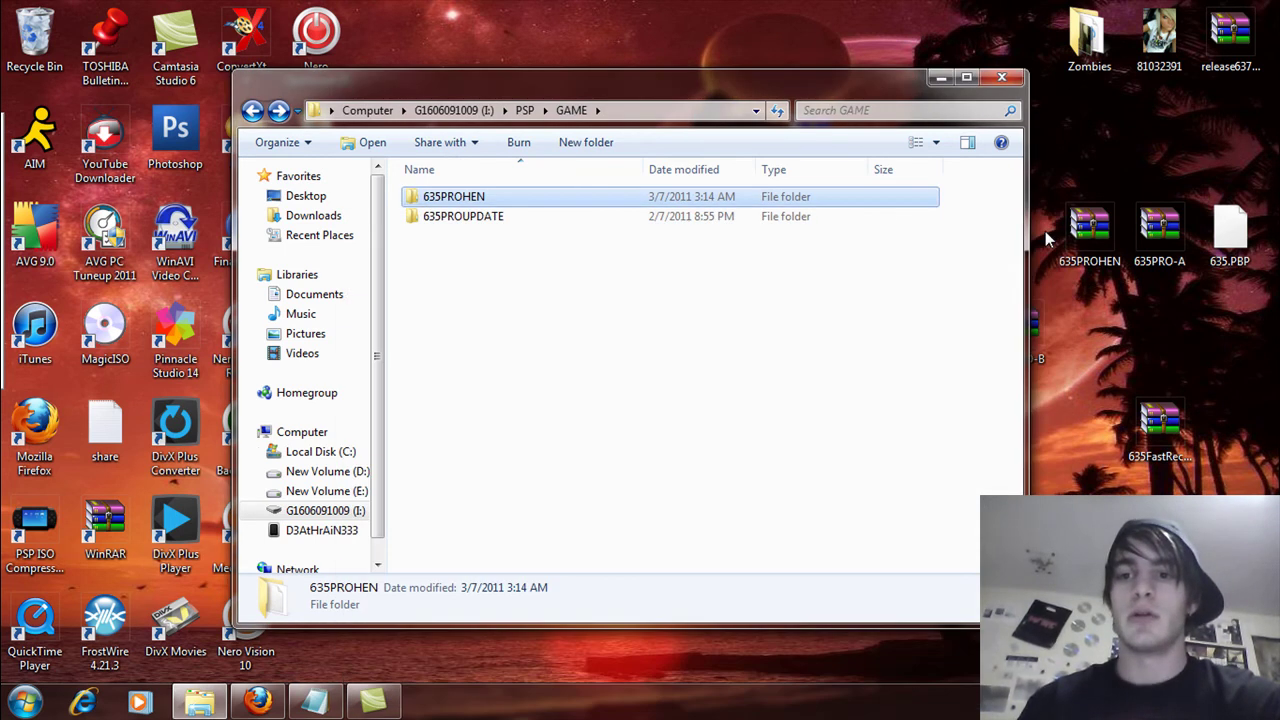
Step: Check the contents of the 635PROUPDATE folder in GAME, then delete the folder from the drive
{"action": "double_click", "coordinate": [503, 228]}
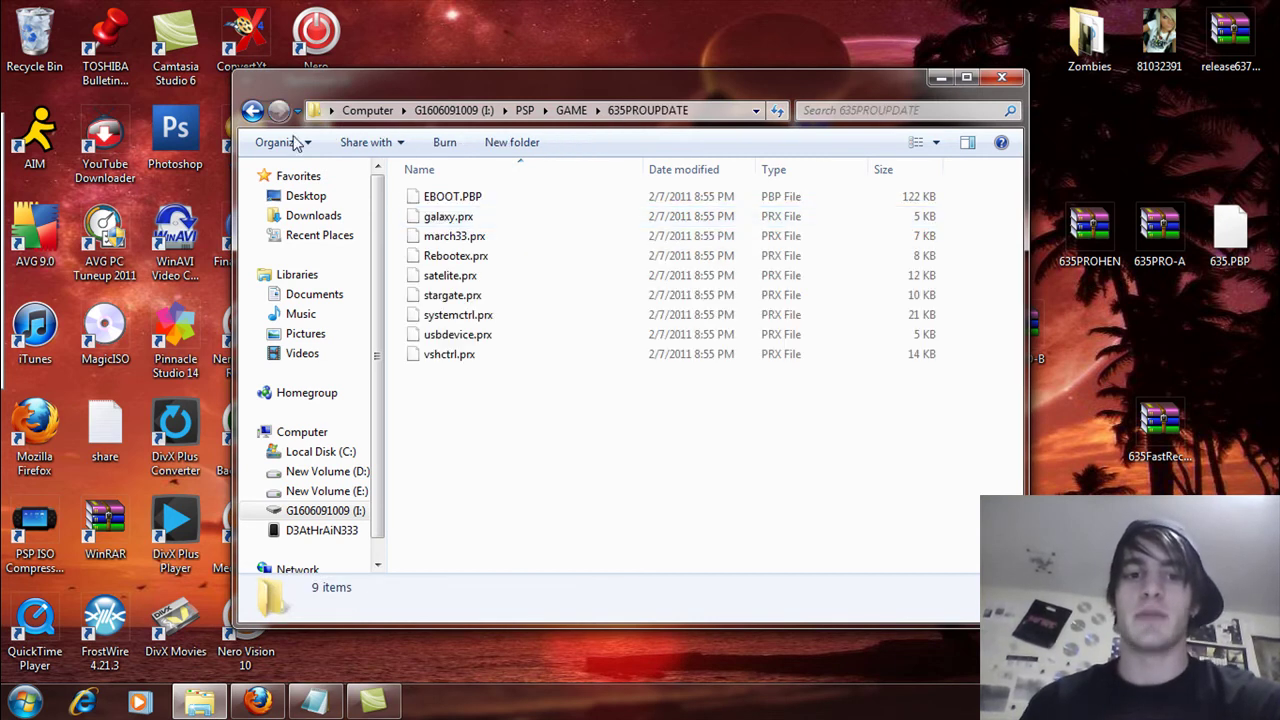
{"action": "left_click", "coordinate": [253, 111]}
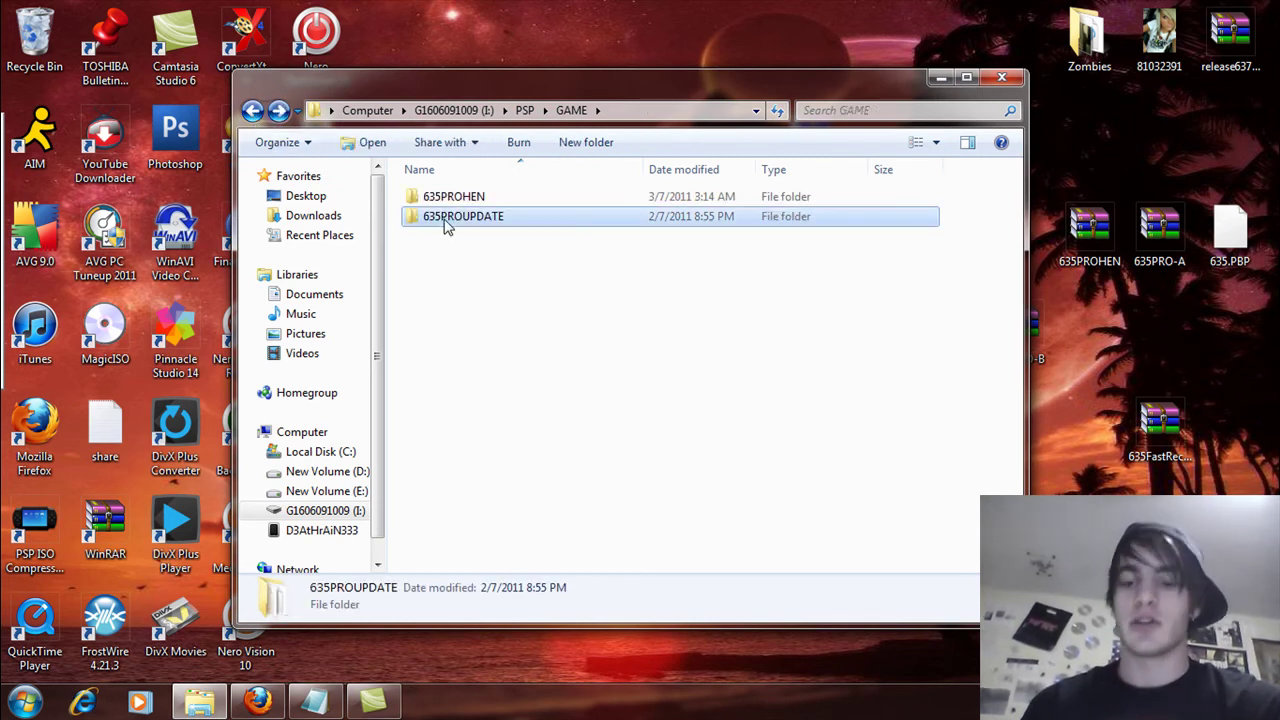
{"action": "key", "text": "Delete"}
{"action": "key", "text": "Return"}
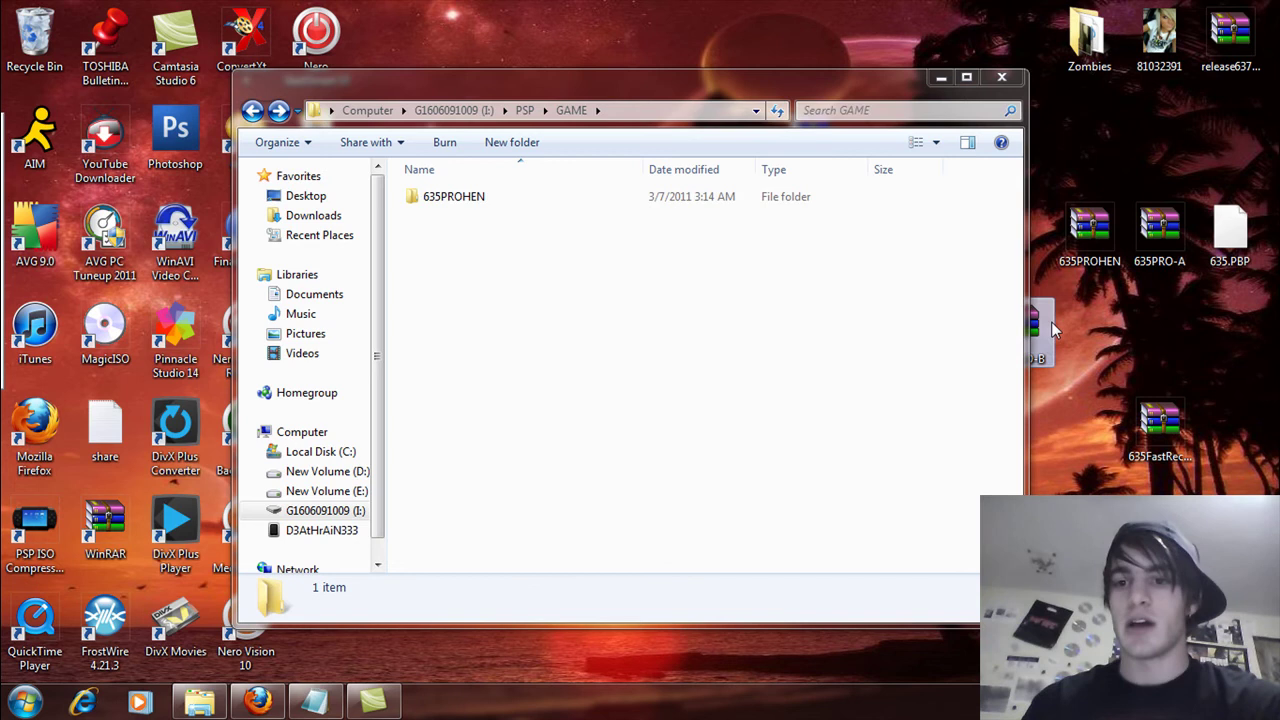
Step: Extract the 635PROUPDATE folder from the 635PRO-B archive into the drive's GAME folder and close both windows
{"action": "left_click_drag", "start_coordinate": [1051, 321], "coordinate": [1132, 318]}
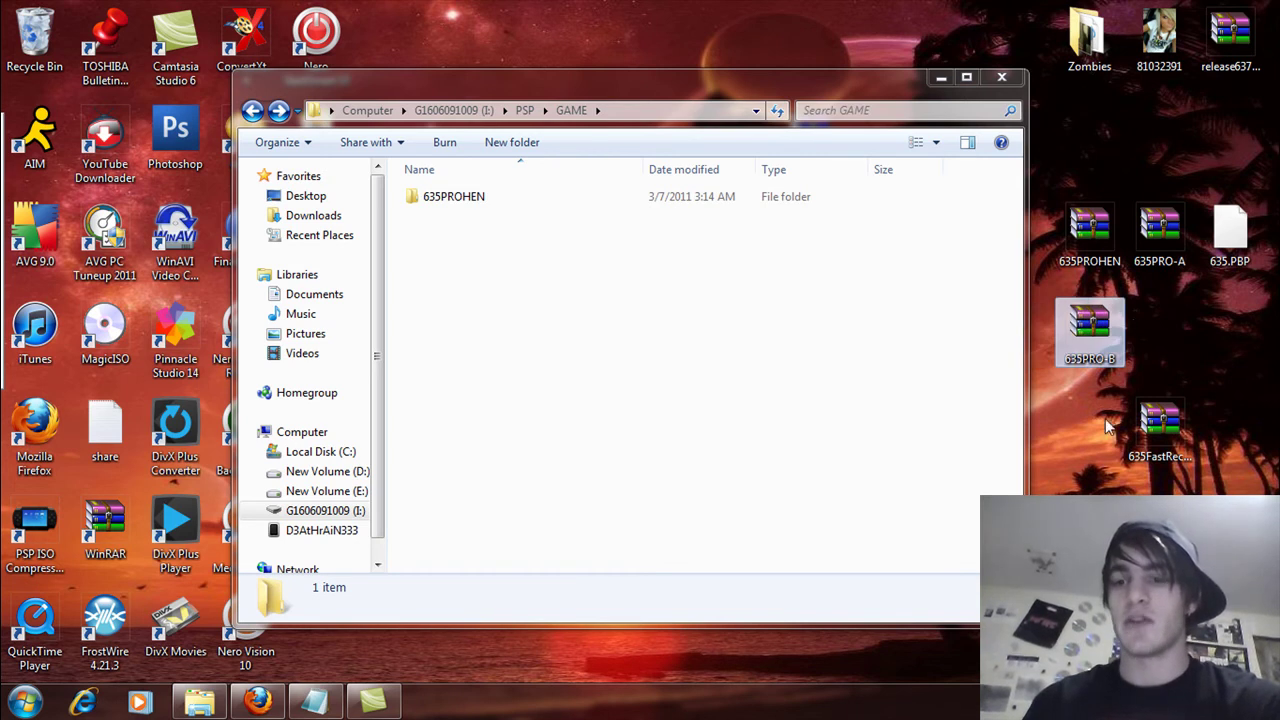
{"action": "double_click", "coordinate": [1089, 333]}
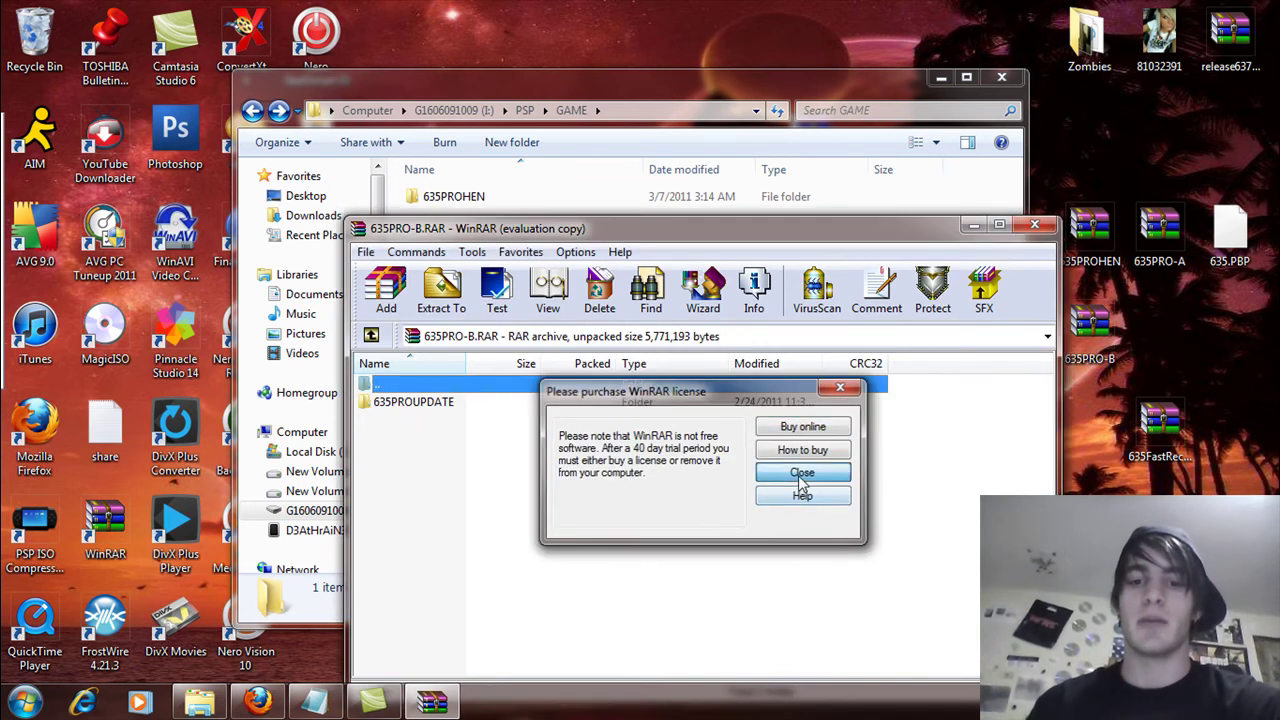
{"action": "left_click", "coordinate": [803, 473]}
{"action": "left_click_drag", "start_coordinate": [745, 233], "coordinate": [958, 169]}
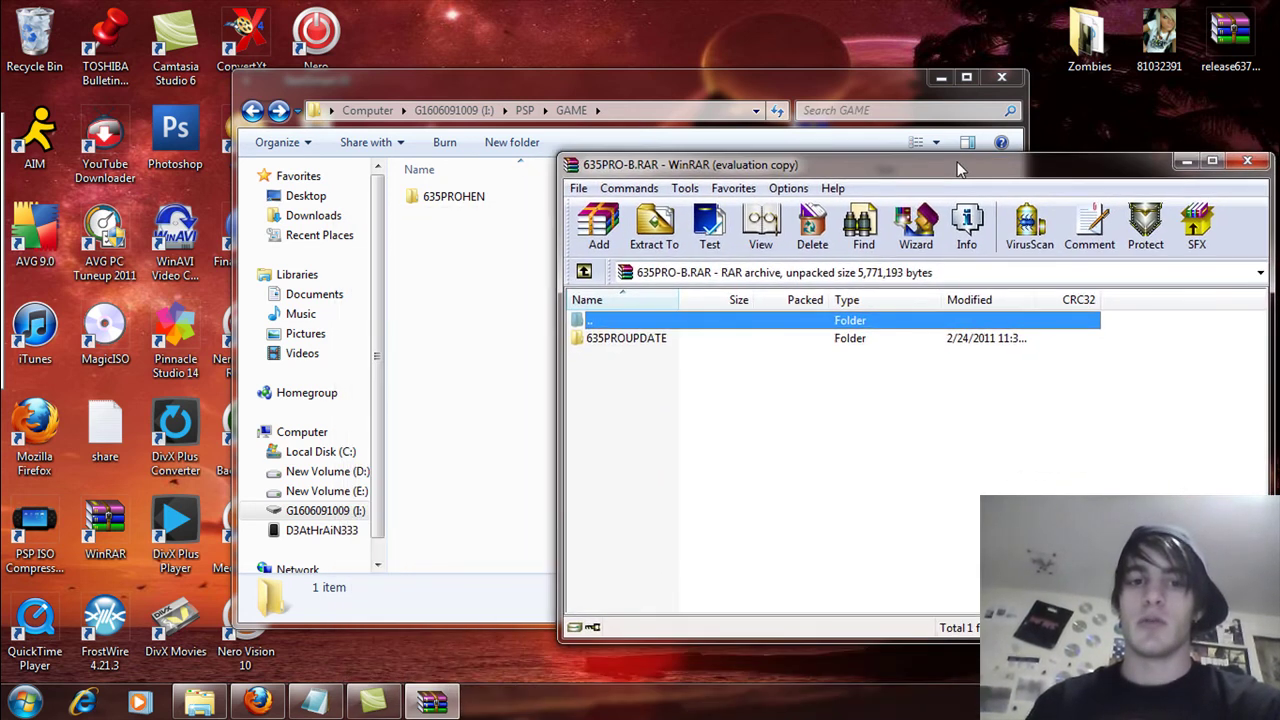
{"action": "left_click_drag", "start_coordinate": [620, 340], "coordinate": [462, 279]}
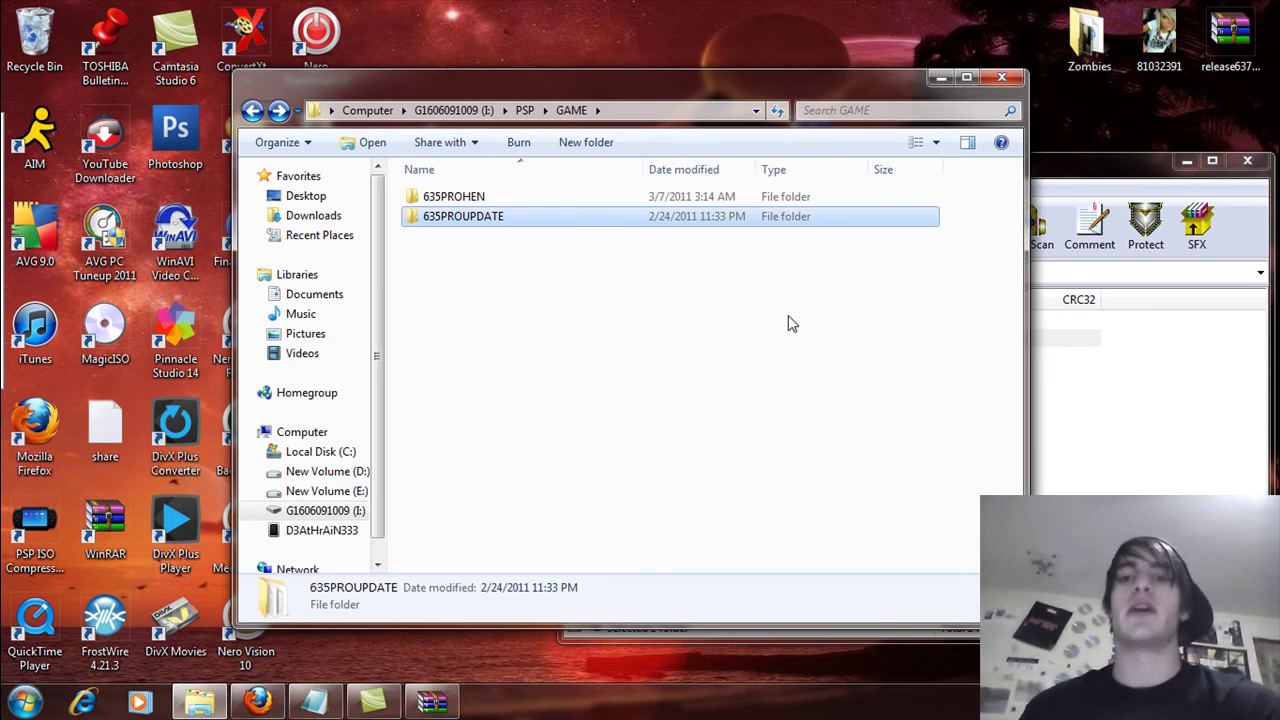
{"action": "left_click", "coordinate": [1001, 77]}
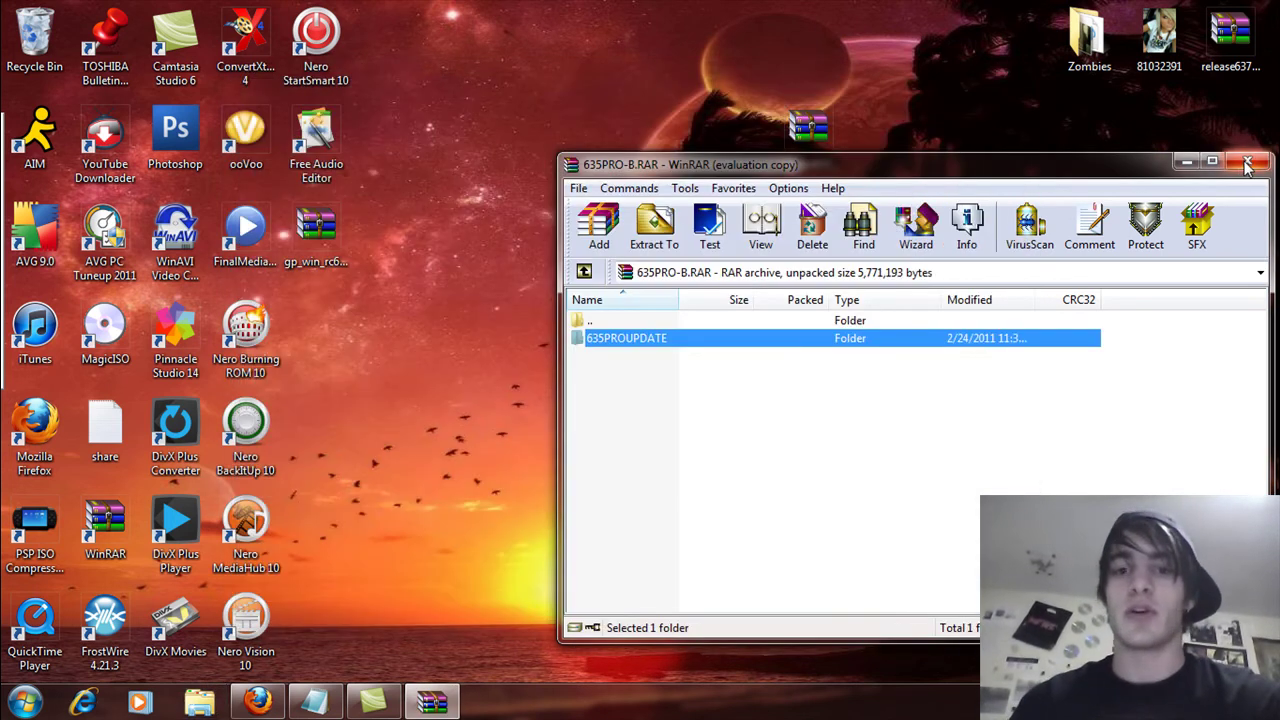
{"action": "left_click", "coordinate": [1247, 163]}
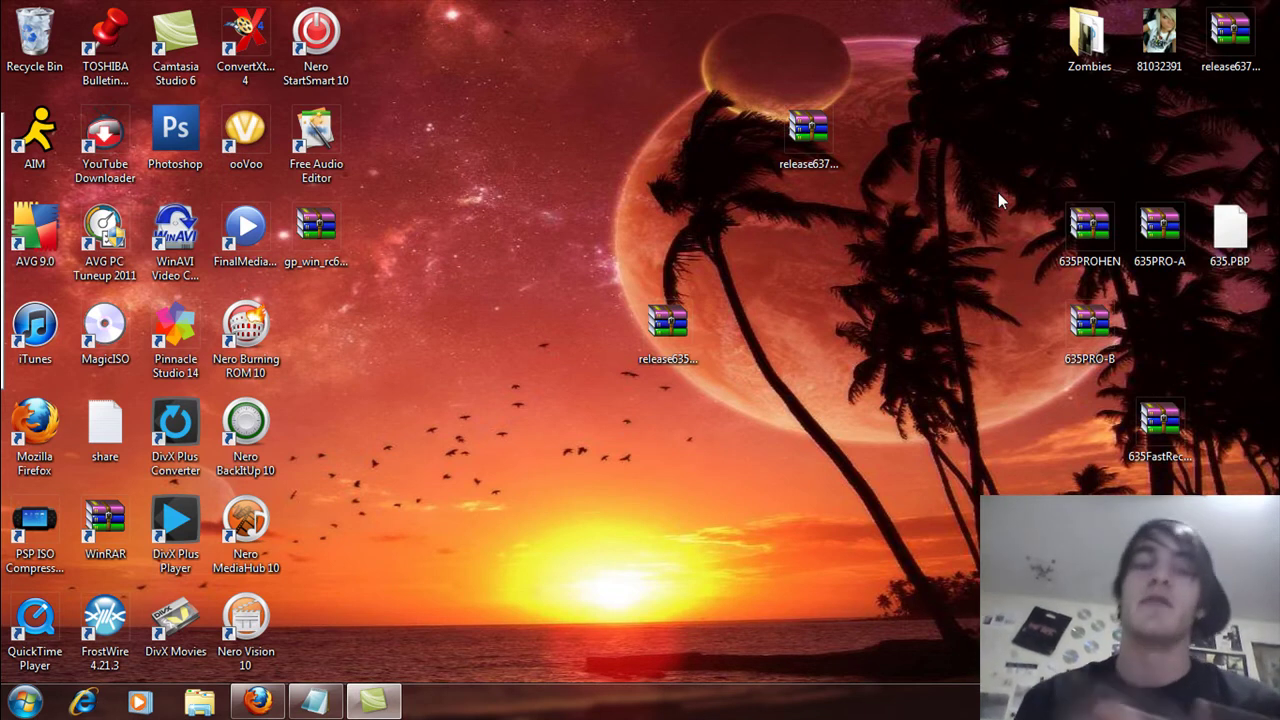